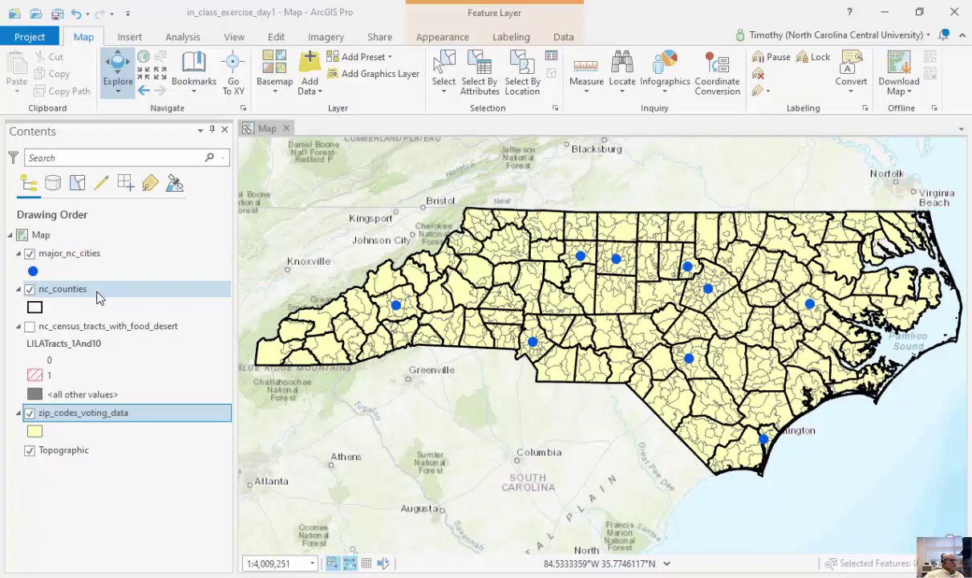
- Toggle the food-desert tracts and zip-code voting layers on and off, then show the Project's New page
click(31, 328)
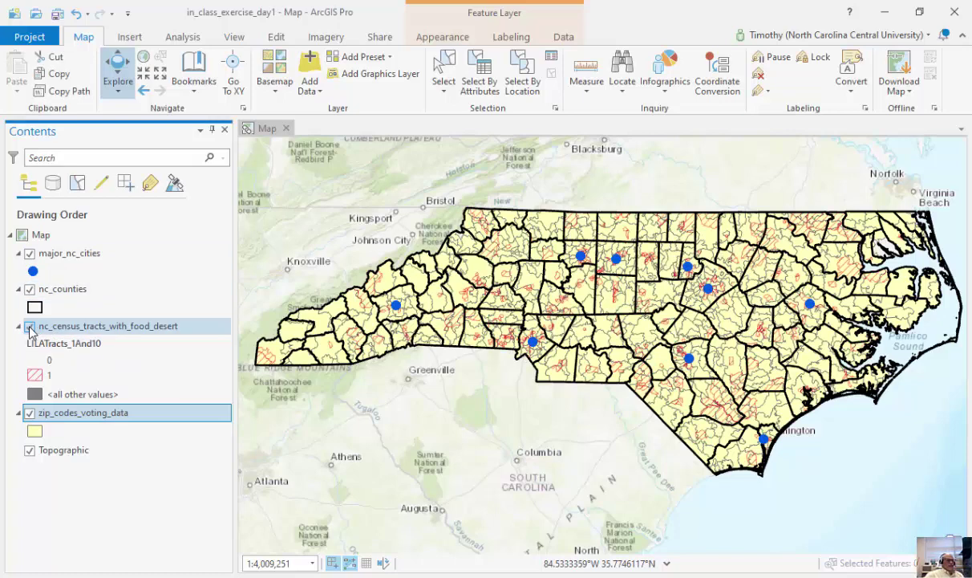
click(30, 327)
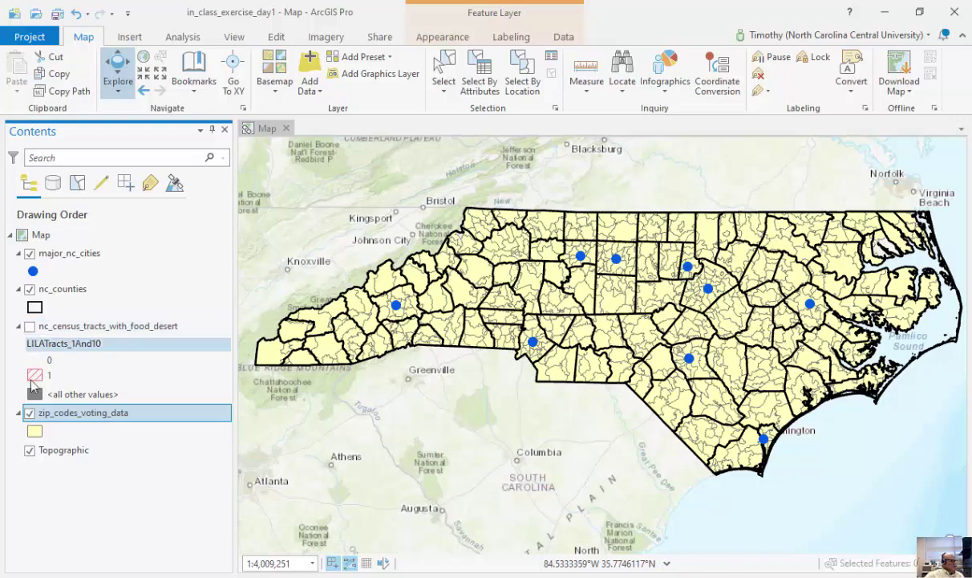
click(30, 413)
click(31, 413)
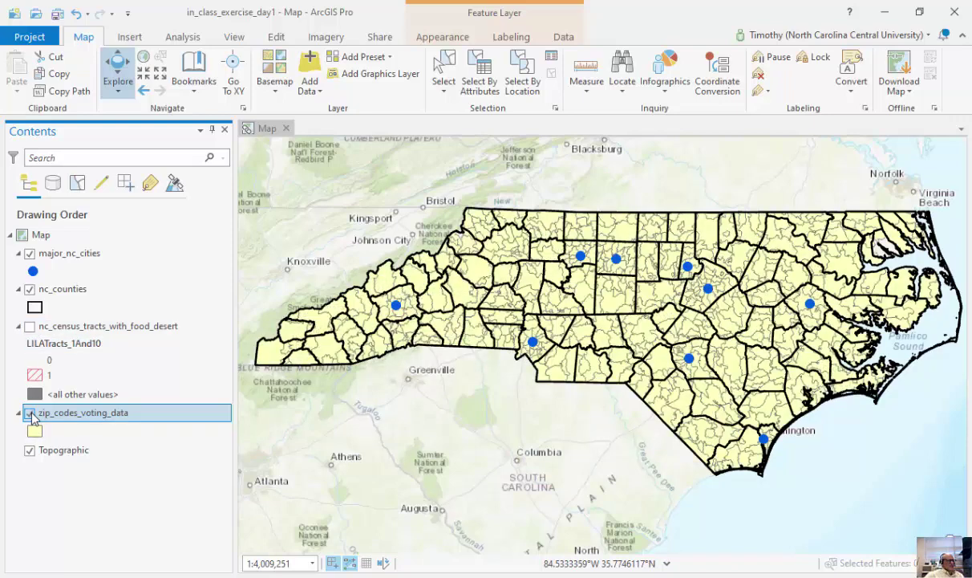
click(29, 37)
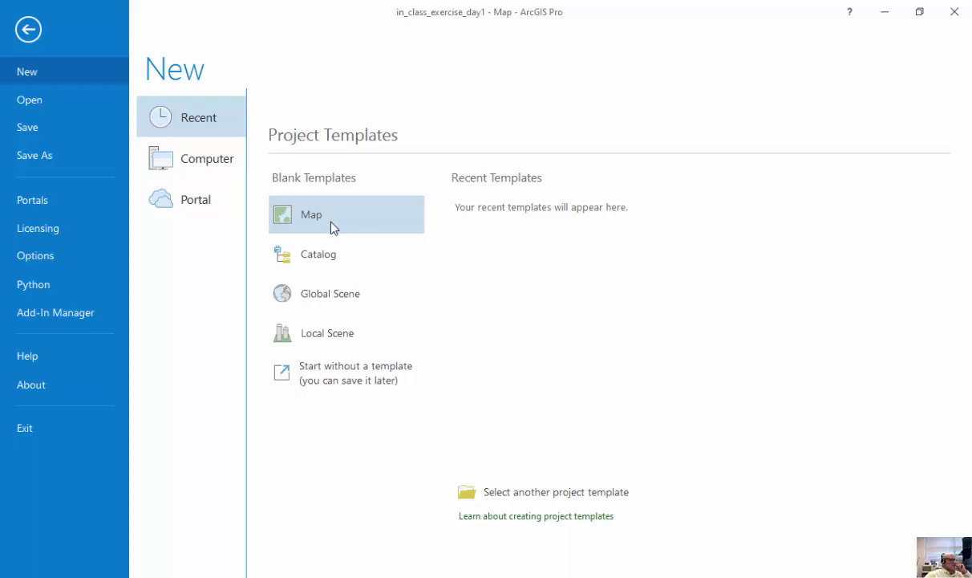
- Return to the map and browse Add Data to Project > Databases > geog_4950_data.gdb
click(28, 30)
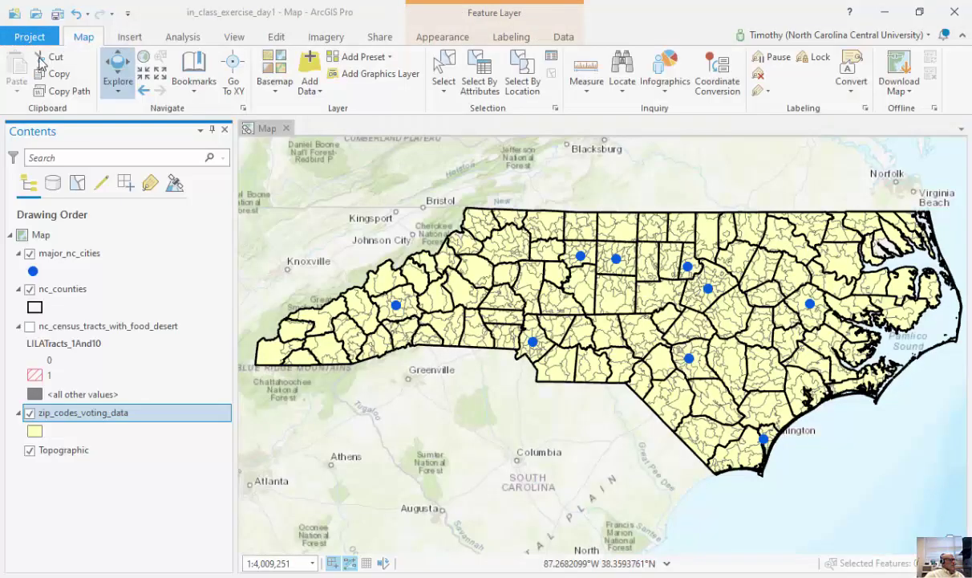
click(308, 95)
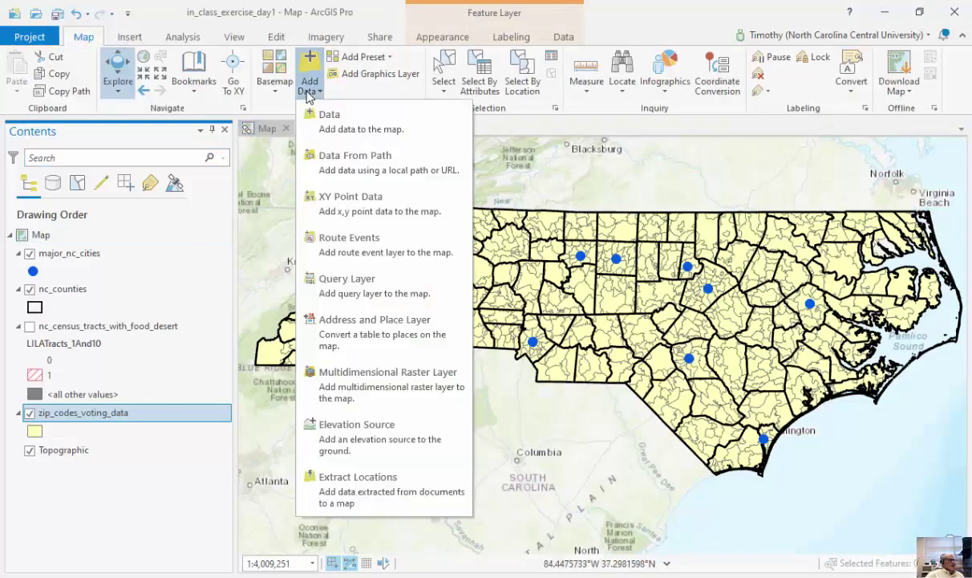
click(325, 128)
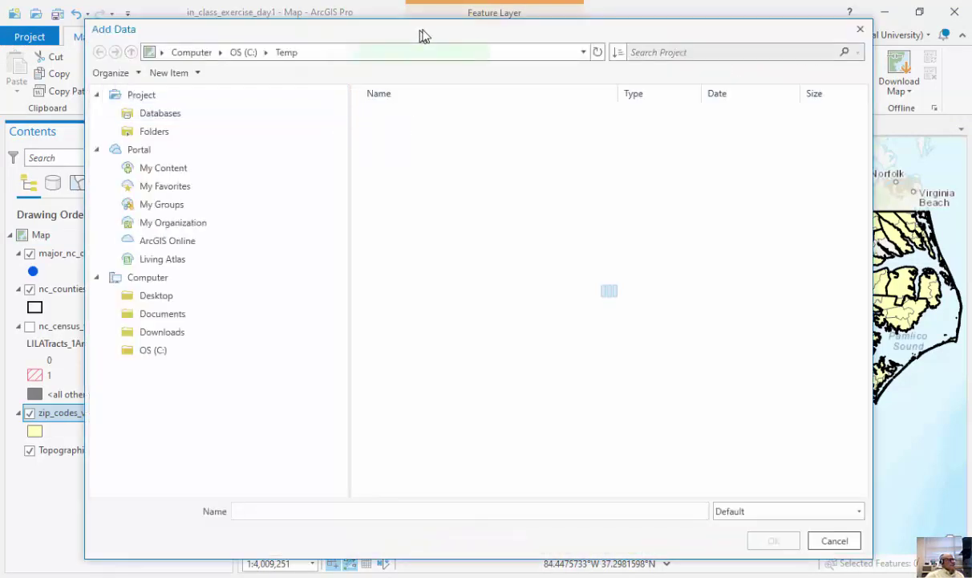
click(177, 130)
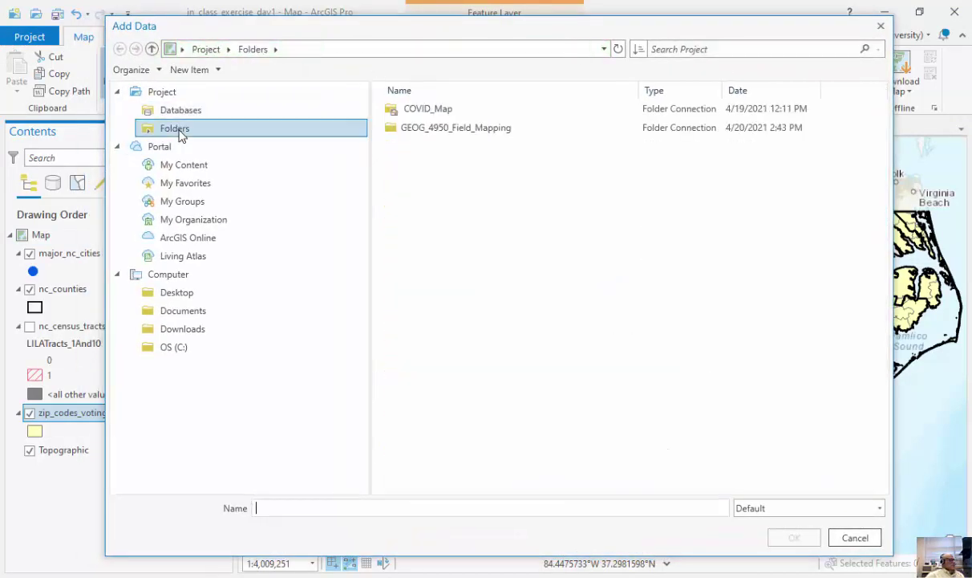
click(174, 113)
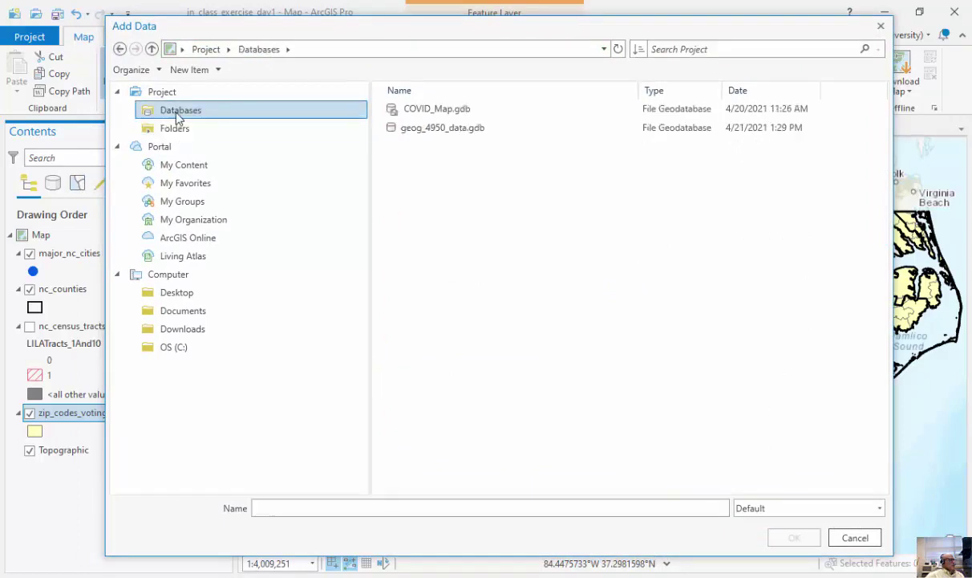
double_click(426, 130)
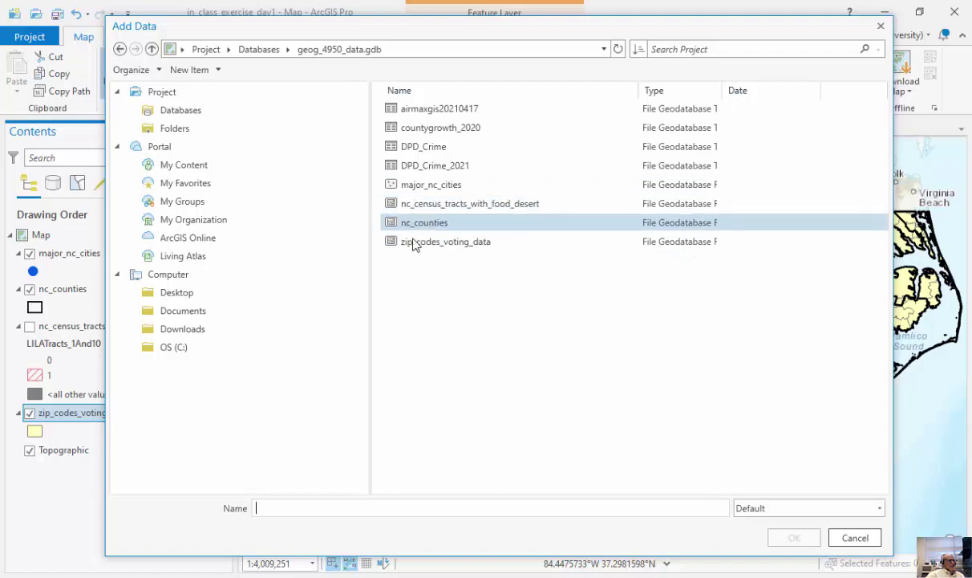
drag(469, 38, 557, 43)
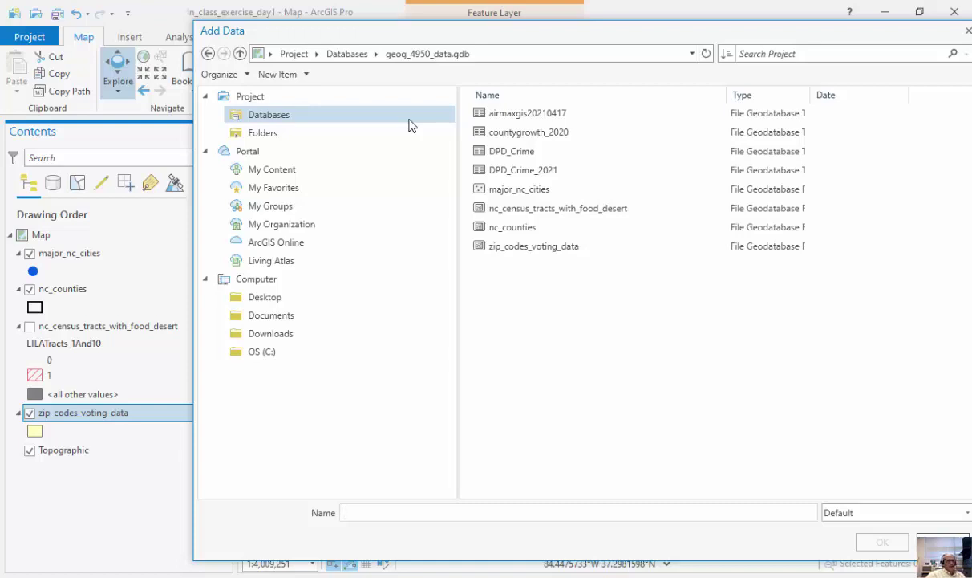
drag(601, 37, 514, 37)
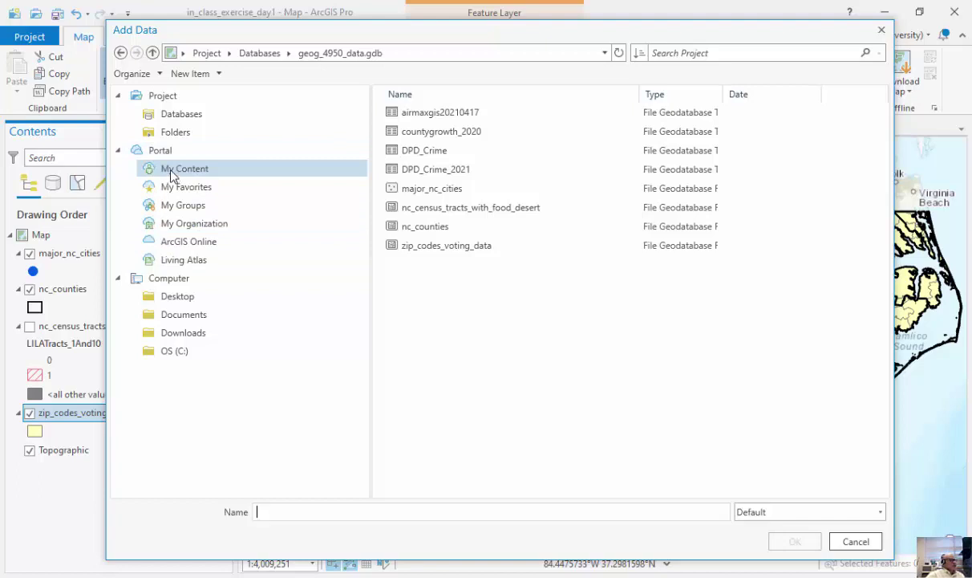
- Add the landmarks layer from Portal > My Organization to the map as Point layer
click(174, 227)
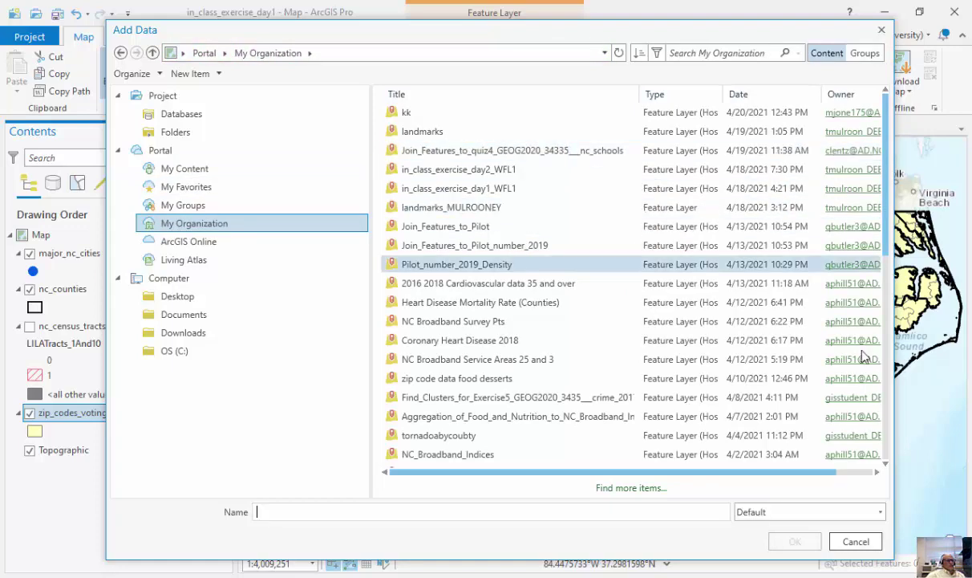
drag(894, 337, 950, 317)
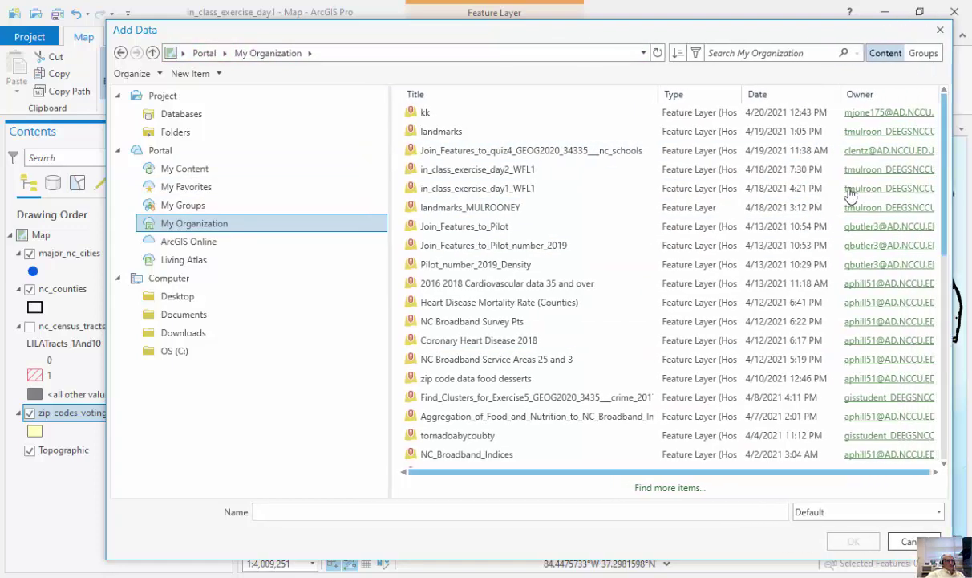
drag(753, 45, 725, 37)
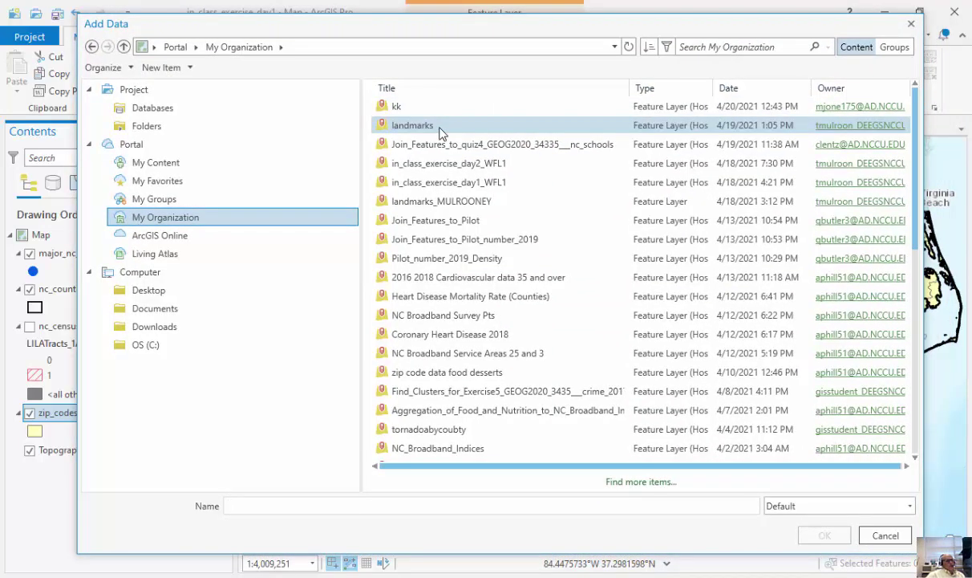
click(439, 128)
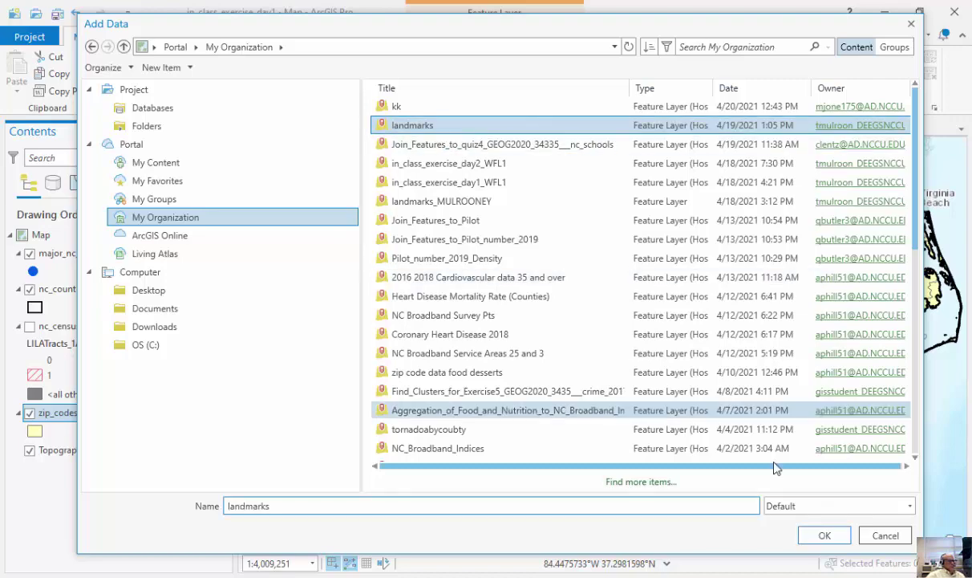
click(825, 535)
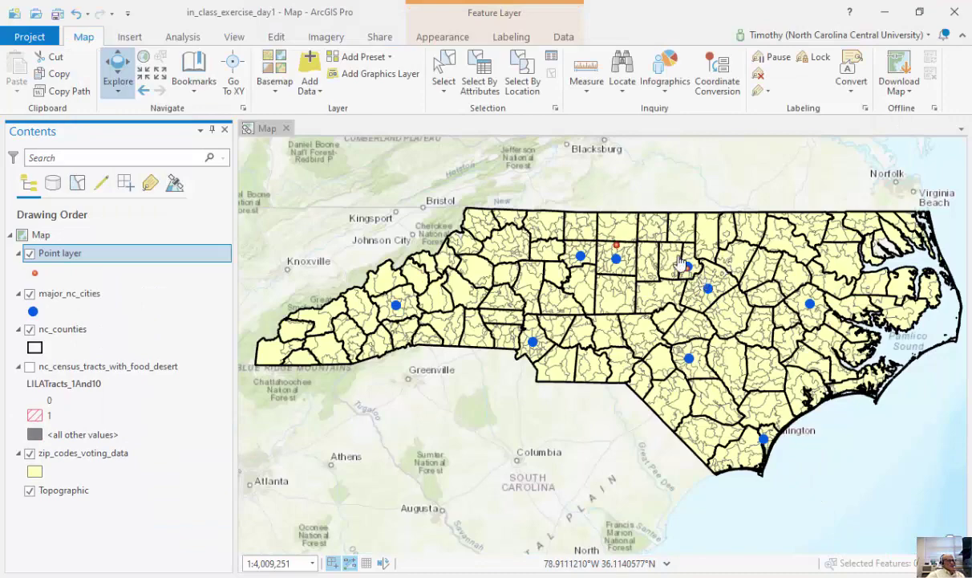
- Zoom to the red landmark points, hide zip_codes_voting_data and Point layer, then zoom back out
scroll(680, 255, up, 3)
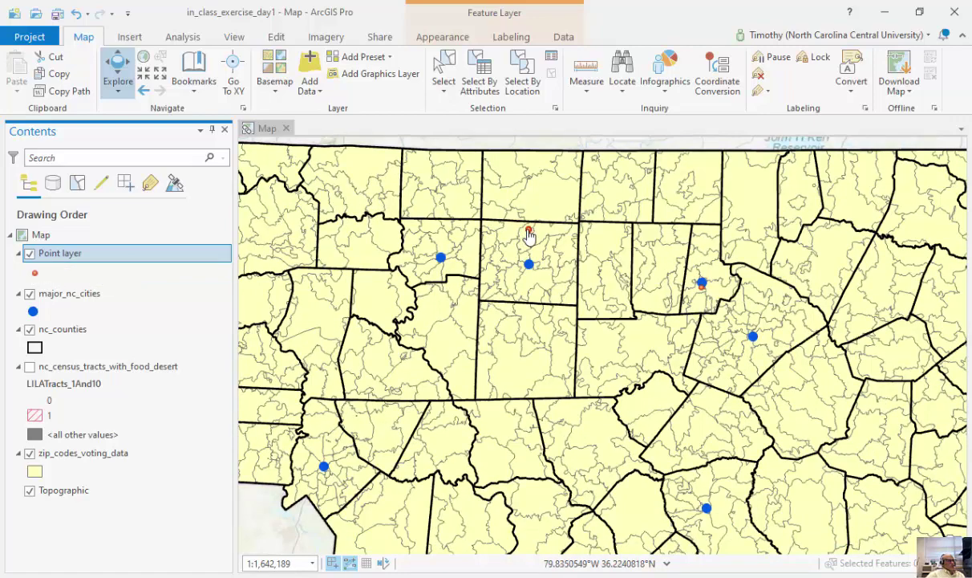
scroll(526, 232, up, 10)
scroll(596, 326, up, 8)
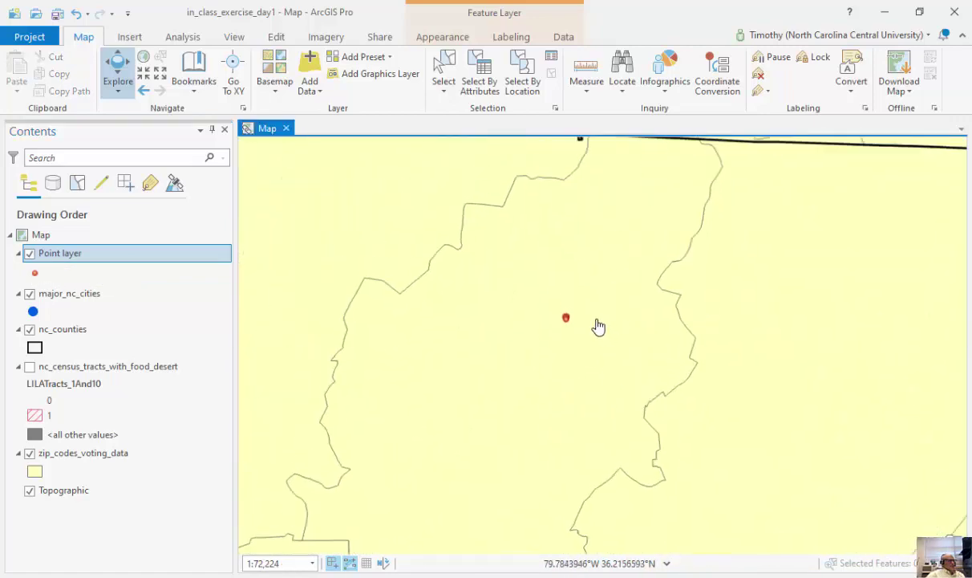
drag(486, 308, 664, 320)
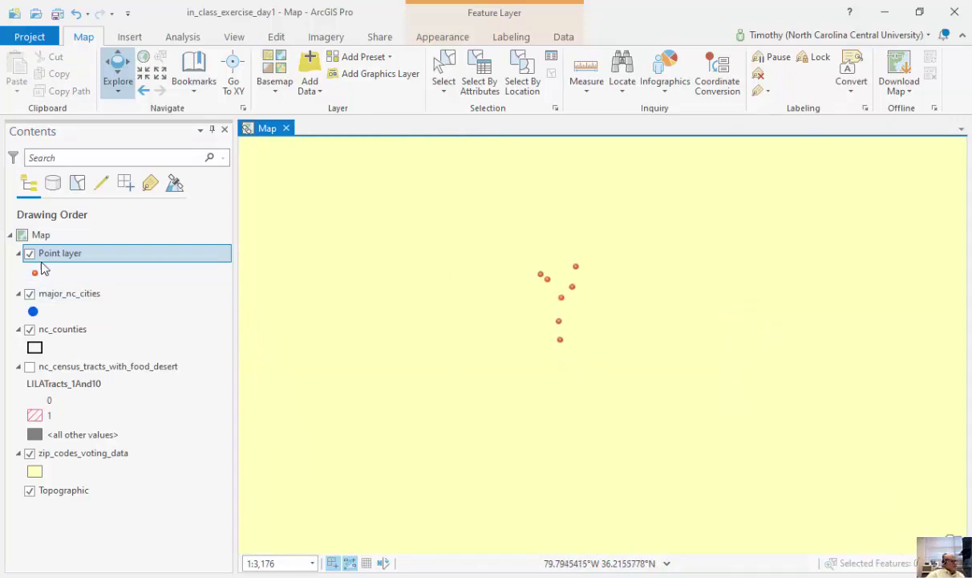
click(30, 454)
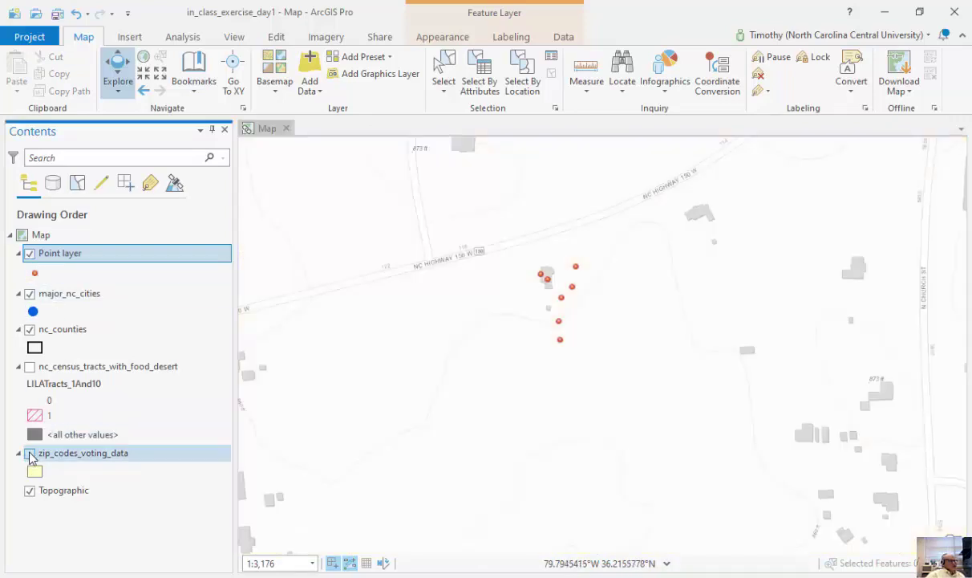
scroll(600, 292, up, 1)
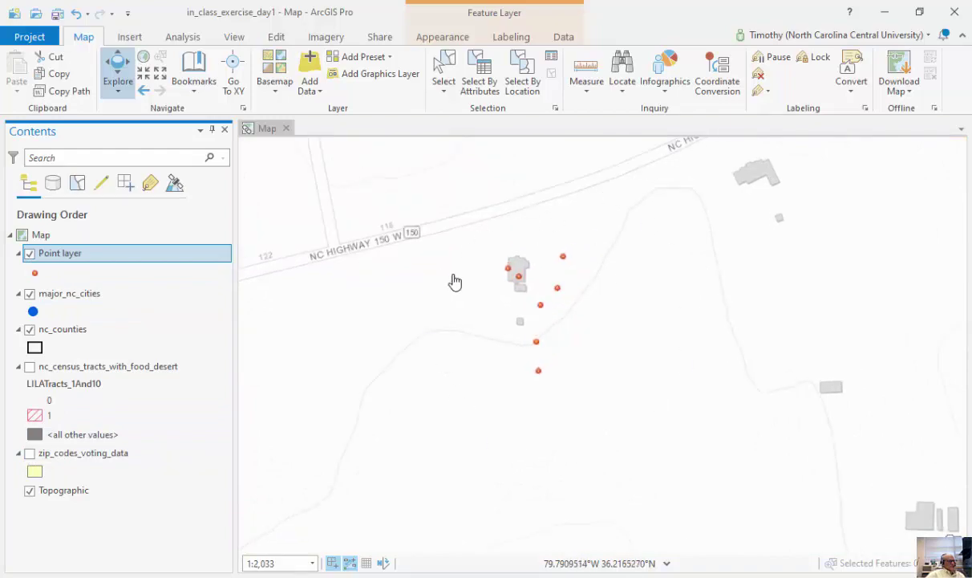
click(30, 253)
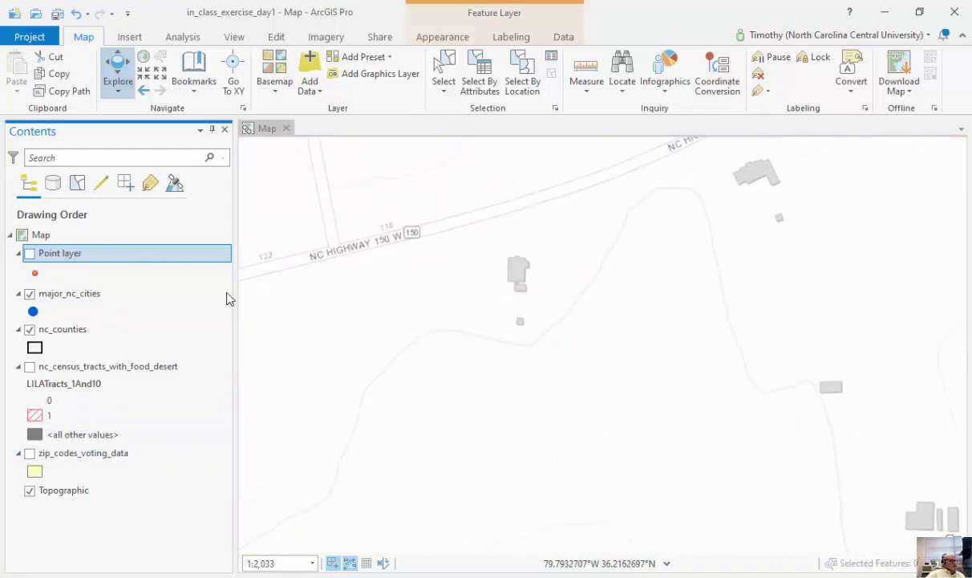
scroll(554, 329, down, 10)
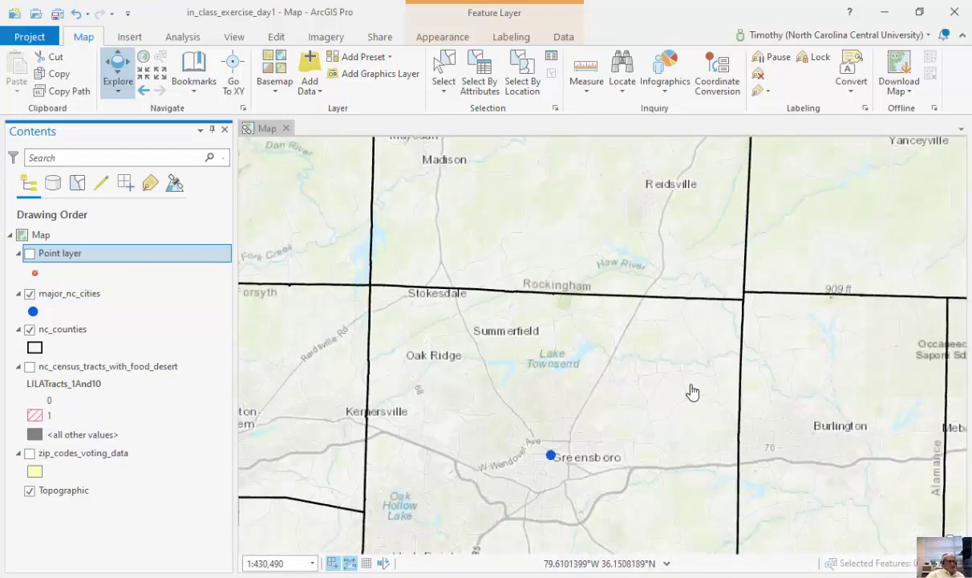
scroll(641, 390, down, 3)
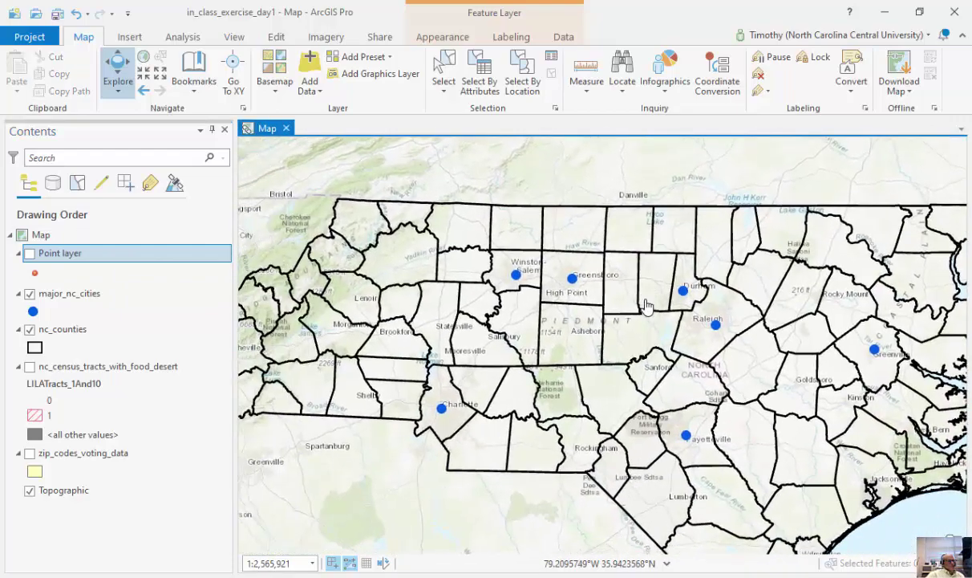
click(307, 84)
click(320, 118)
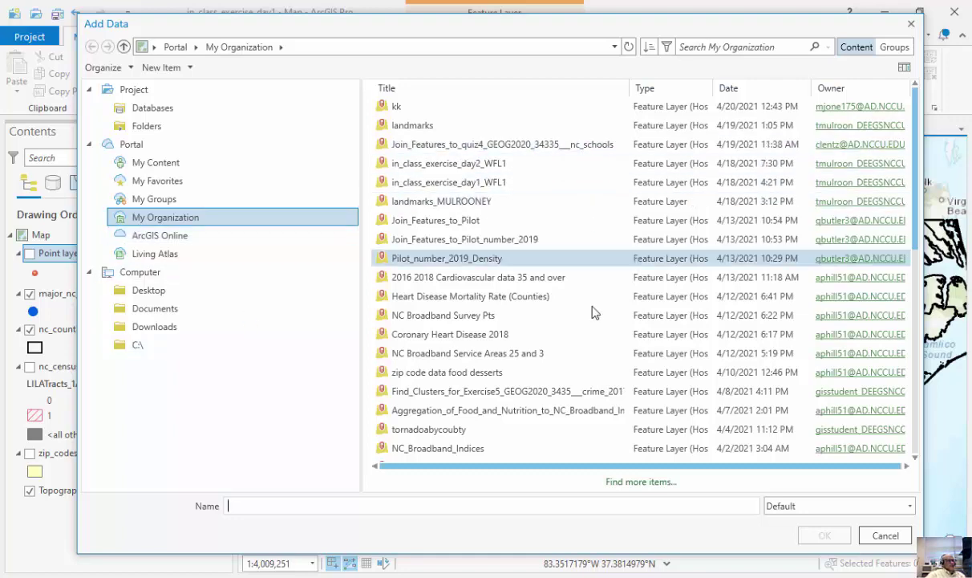
click(521, 220)
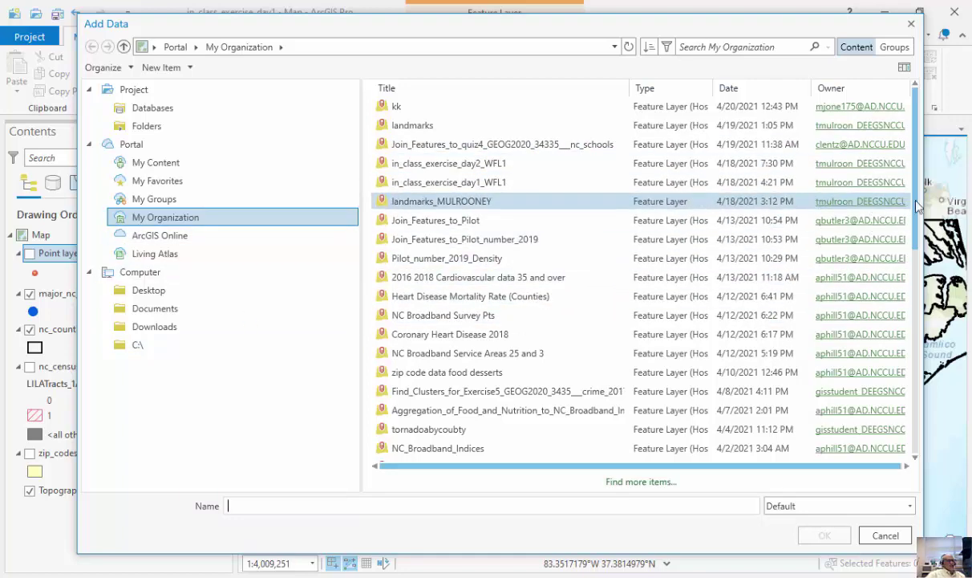
drag(914, 218, 906, 272)
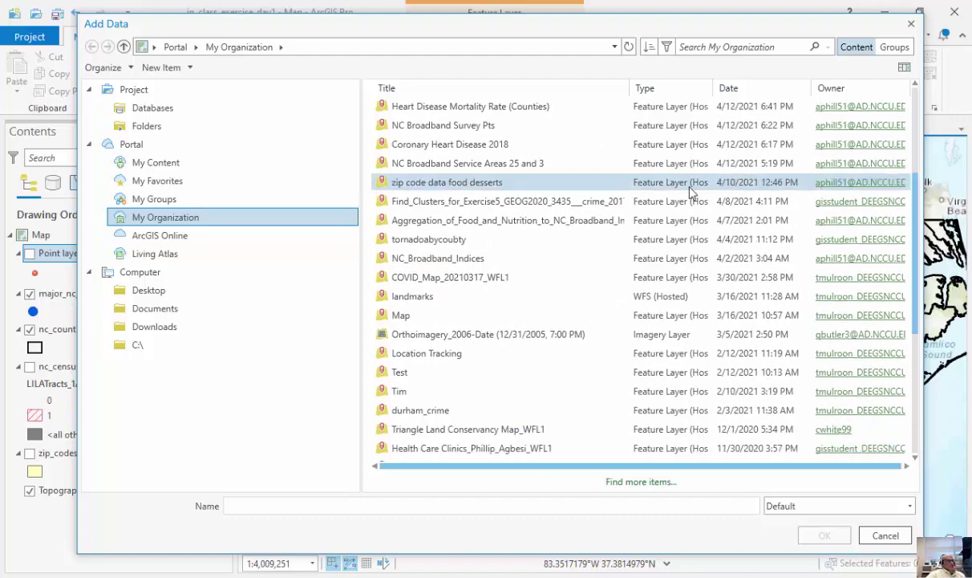
click(172, 163)
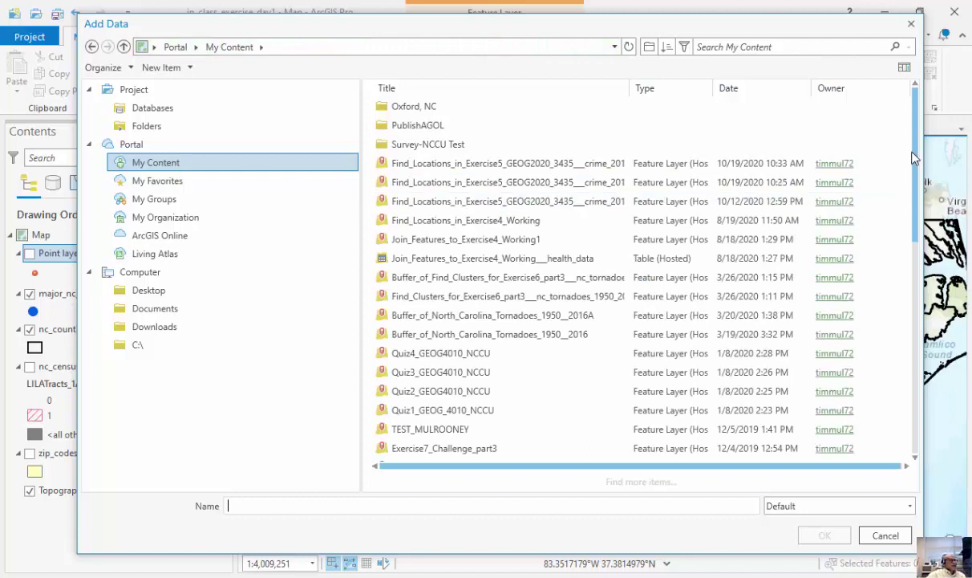
drag(915, 158, 932, 181)
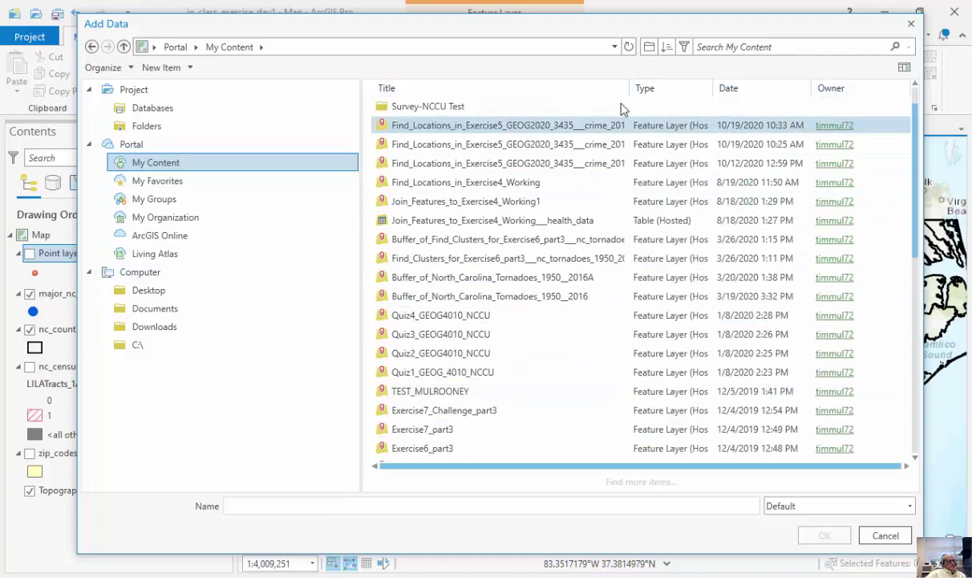
click(161, 236)
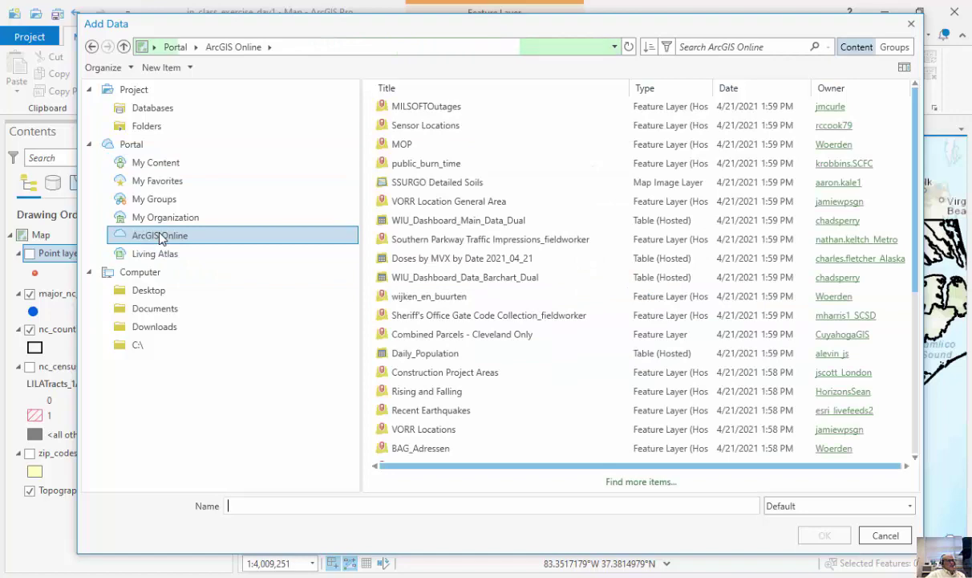
click(152, 257)
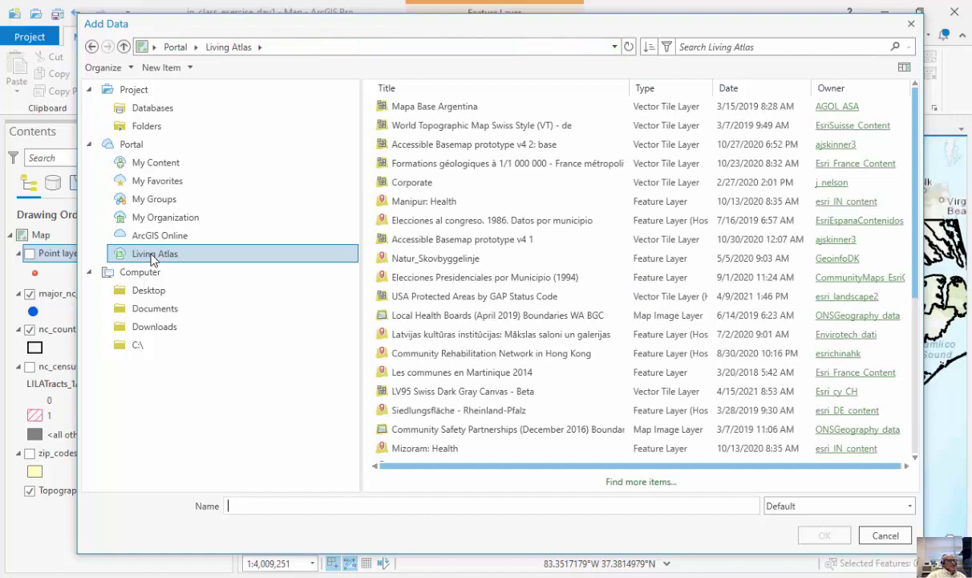
click(716, 48)
text(pr)
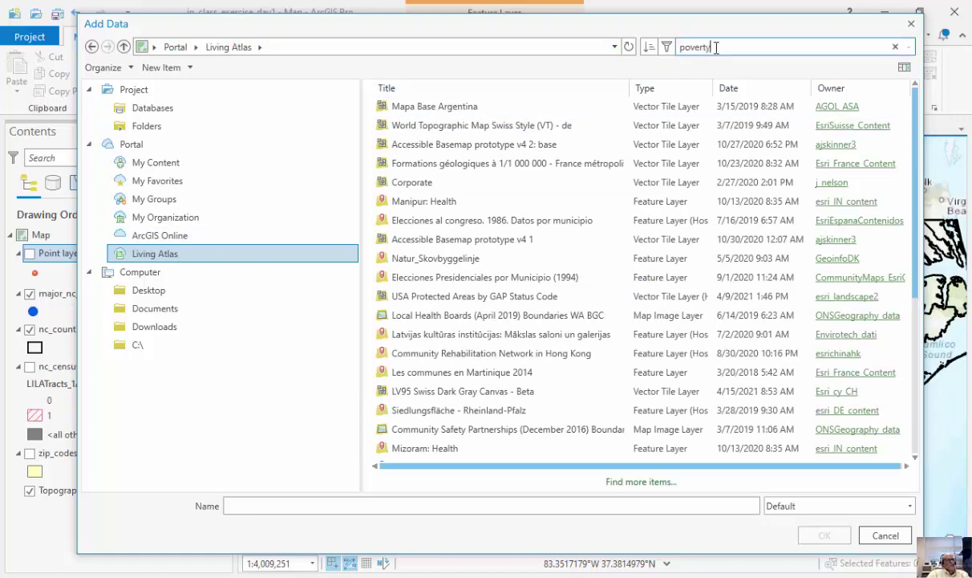
key(Return)
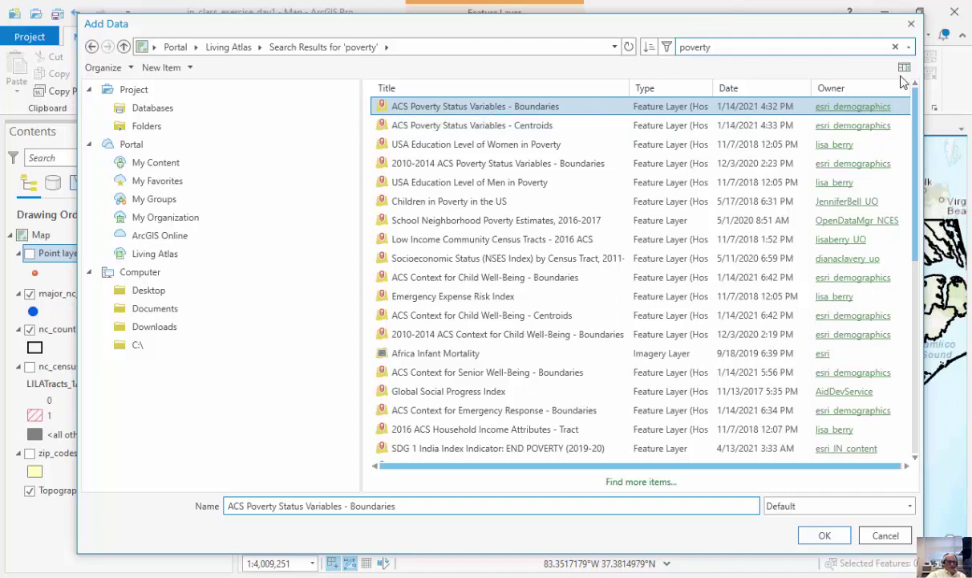
click(913, 30)
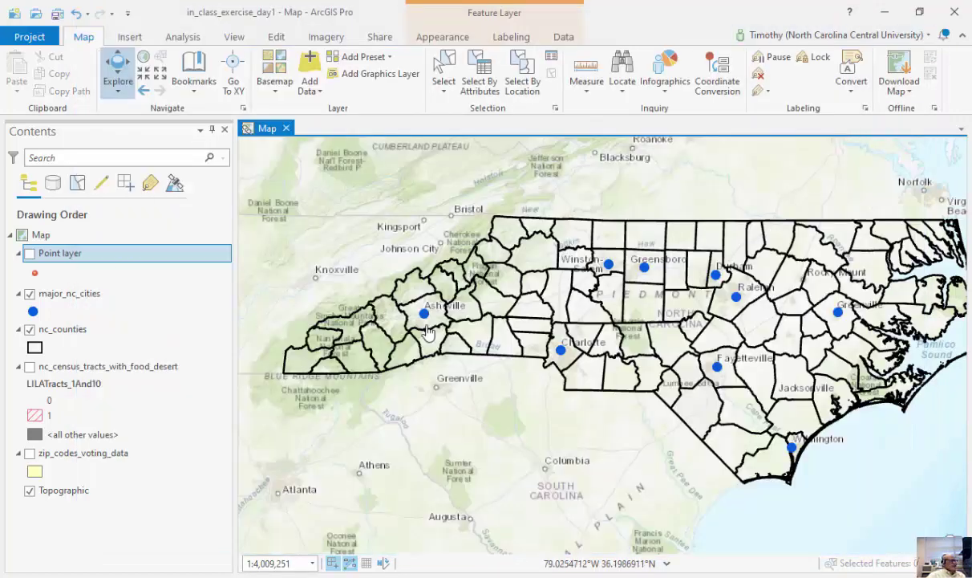
- Turn on nc_census_tracts_with_food_desert and zip_codes_voting_data, and bring up the zip-code layer's context menu
click(30, 367)
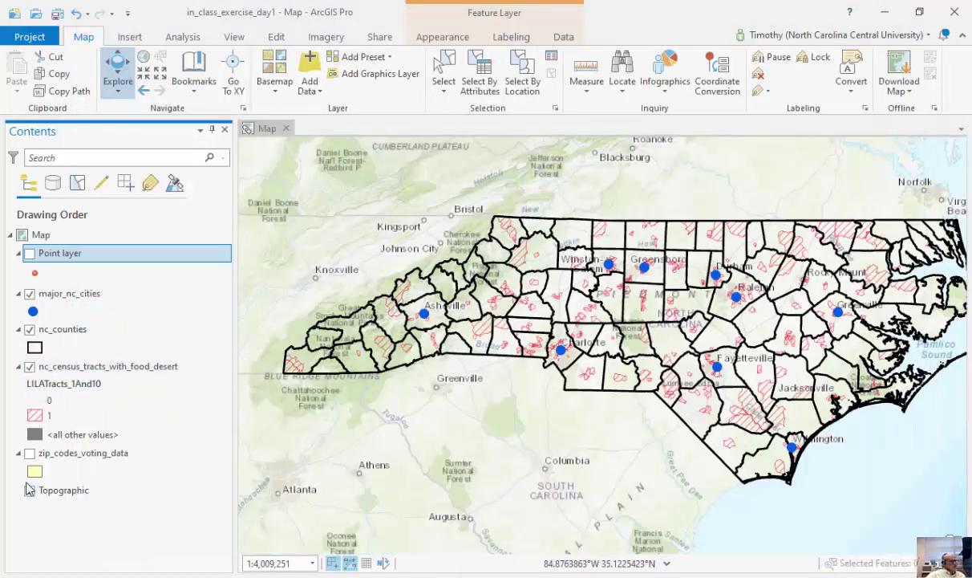
click(29, 454)
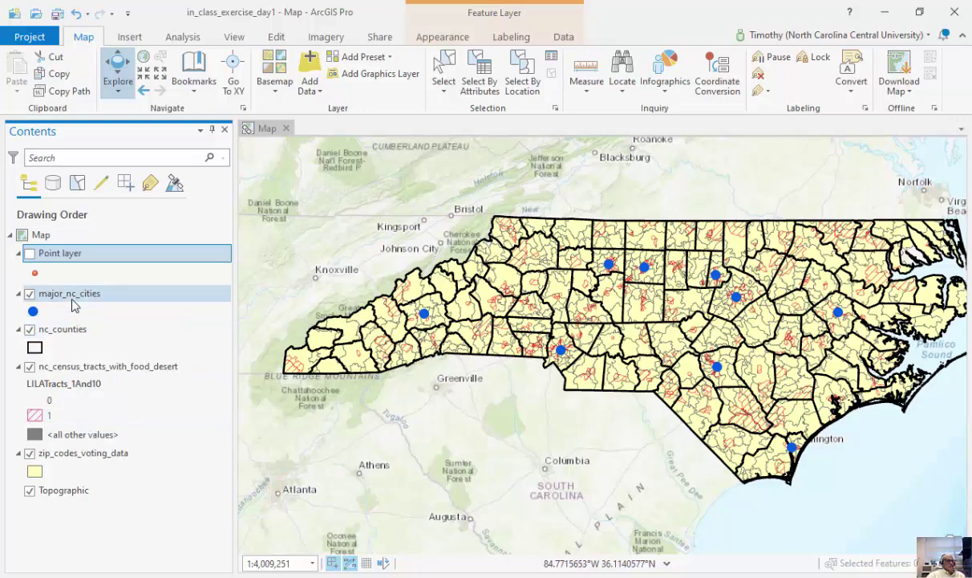
right_click(86, 454)
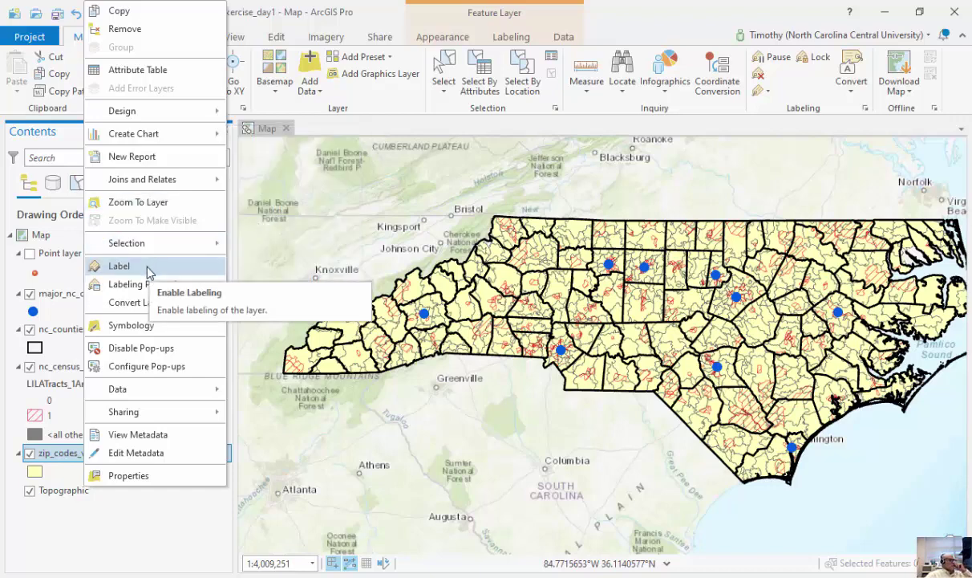
- Open the zip_codes_voting_data attribute table, enlarge the map above it, and scroll across the fields
click(165, 73)
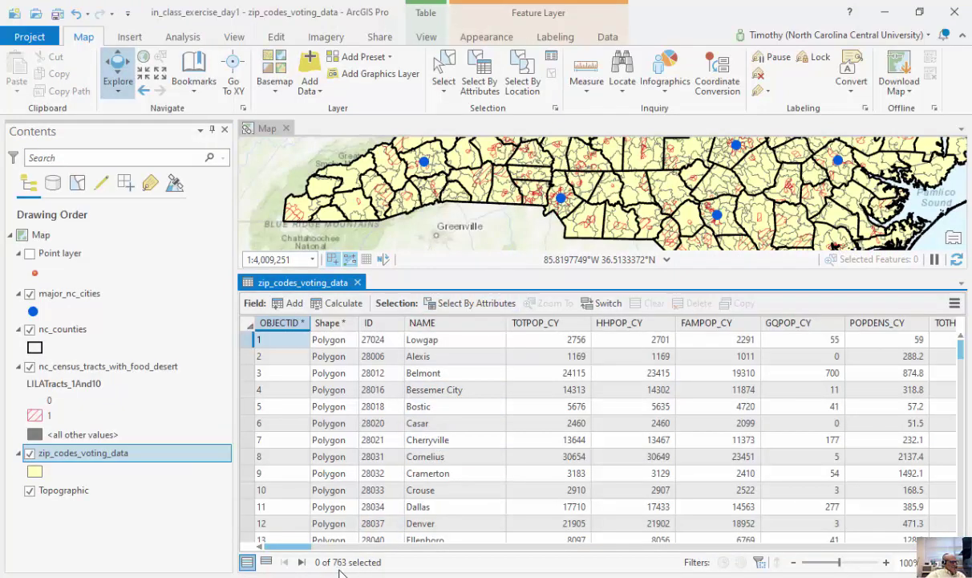
drag(605, 273, 604, 377)
drag(532, 304, 527, 330)
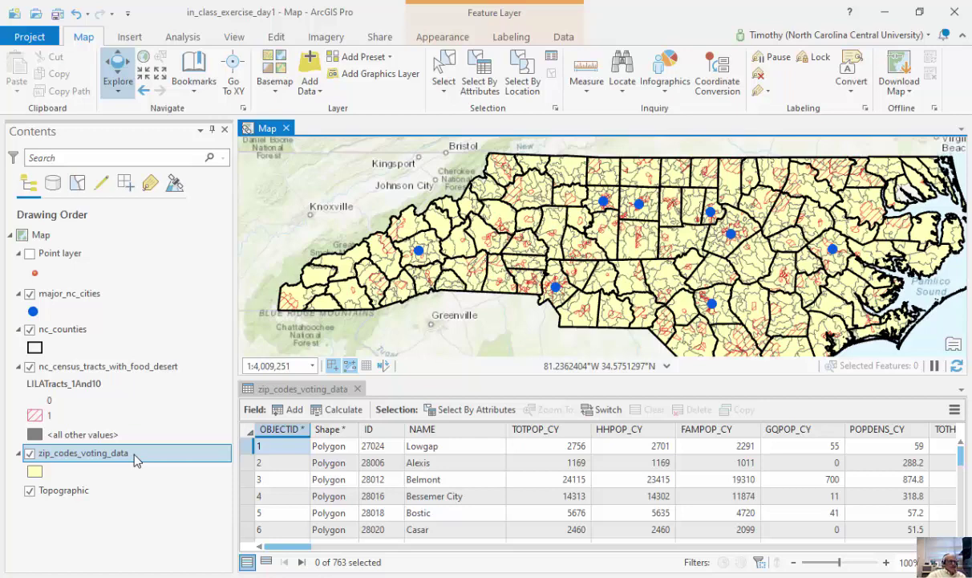
drag(285, 545, 923, 510)
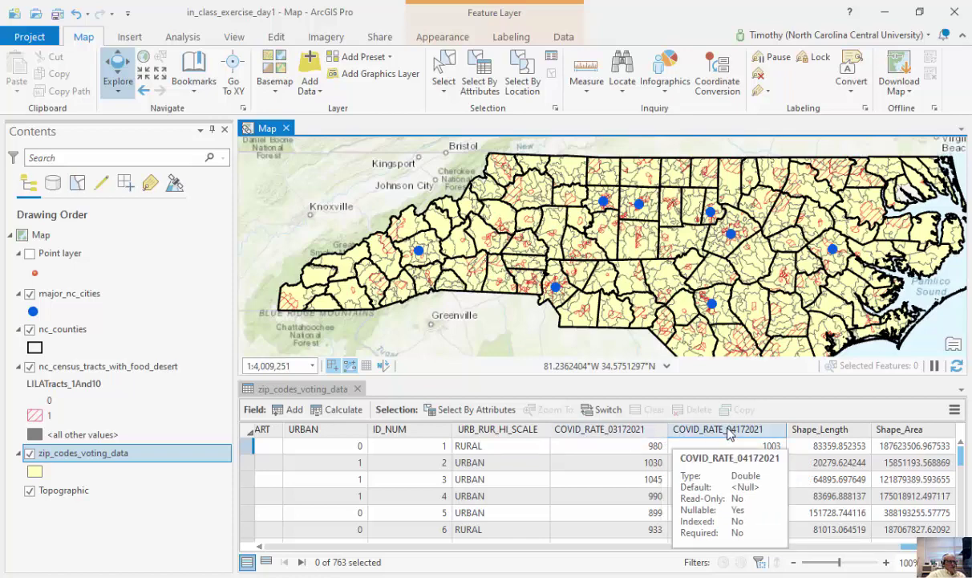
drag(906, 546, 305, 553)
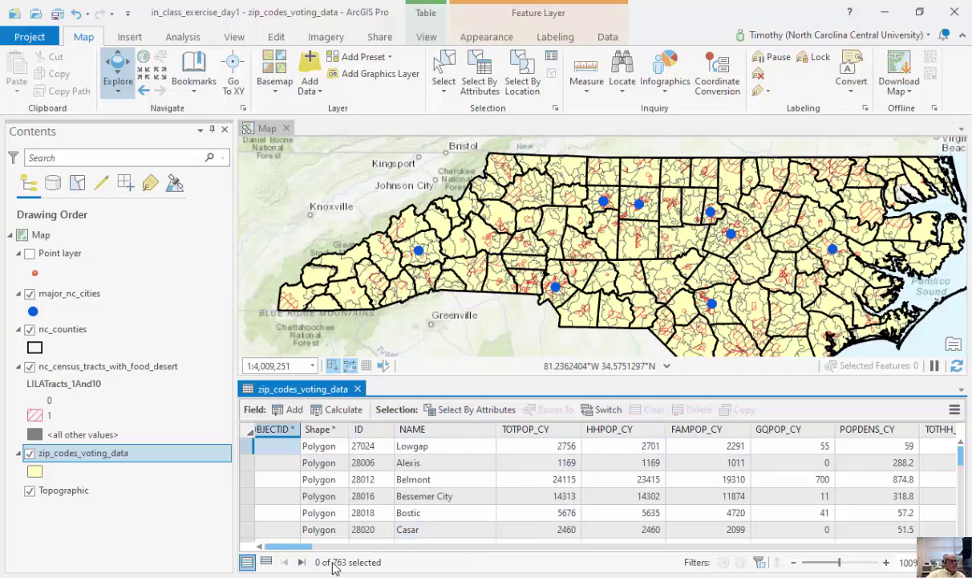
drag(315, 546, 894, 553)
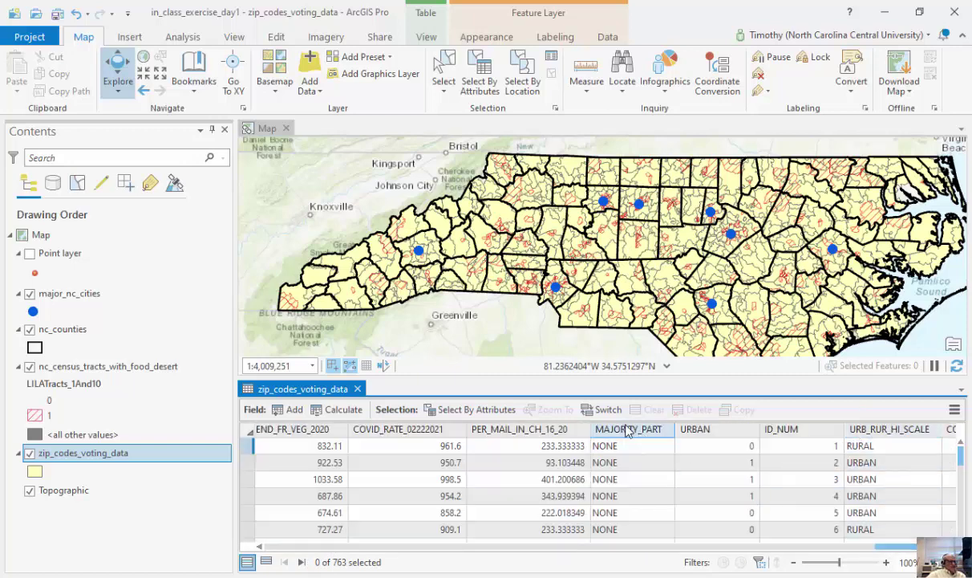
drag(894, 547, 910, 553)
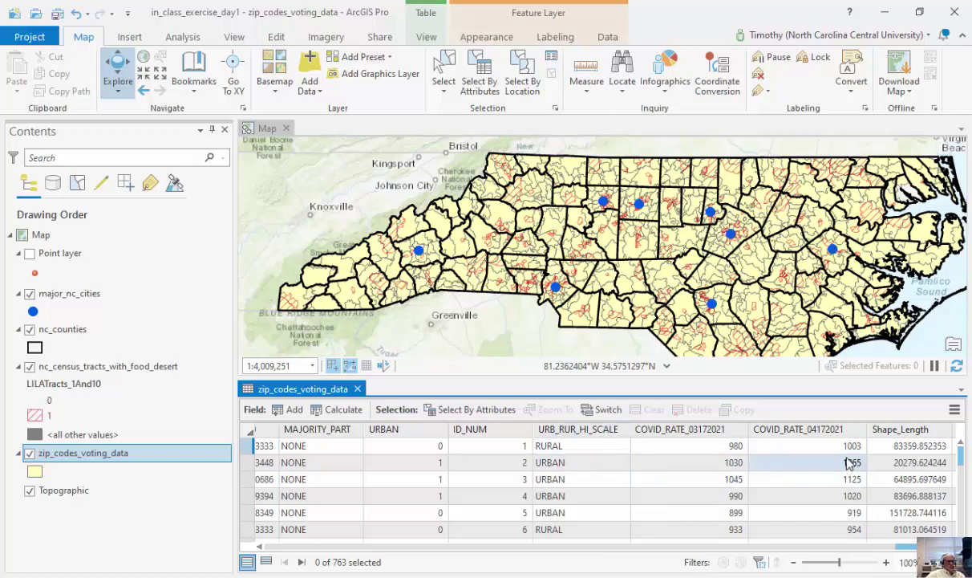
click(881, 546)
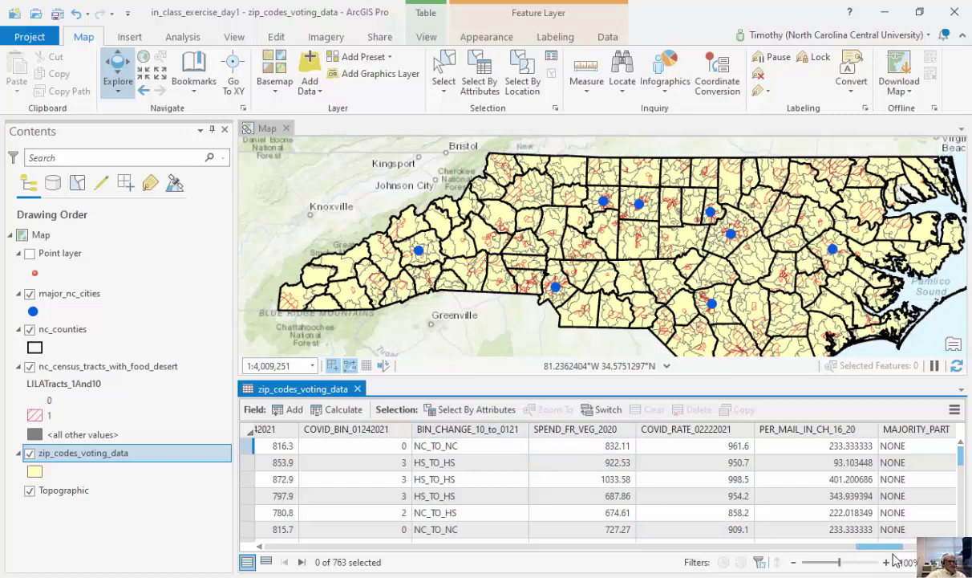
drag(881, 553, 901, 552)
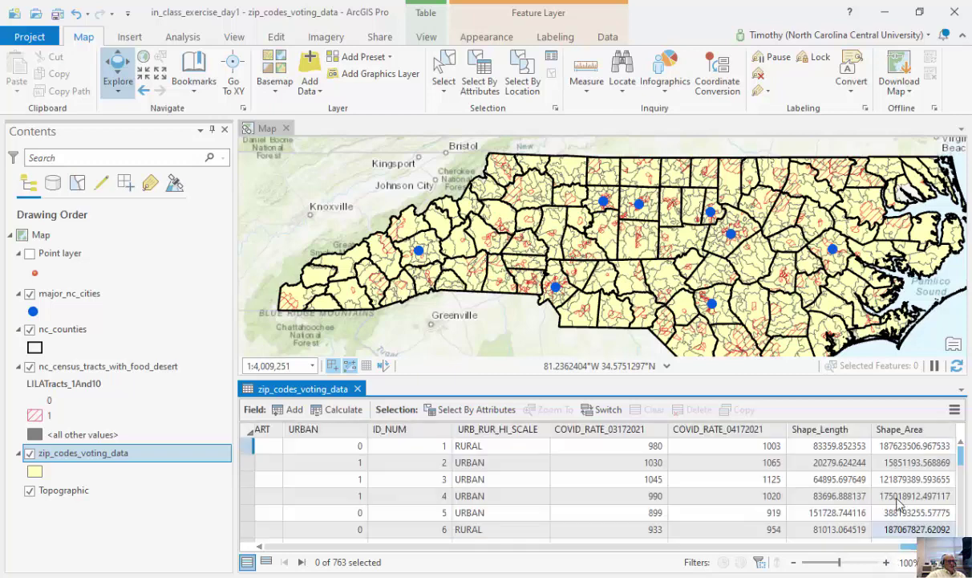
- Sort the table ascending by COVID_RATE_04172021 and scroll to the bottom rows, up to 3527
right_click(727, 431)
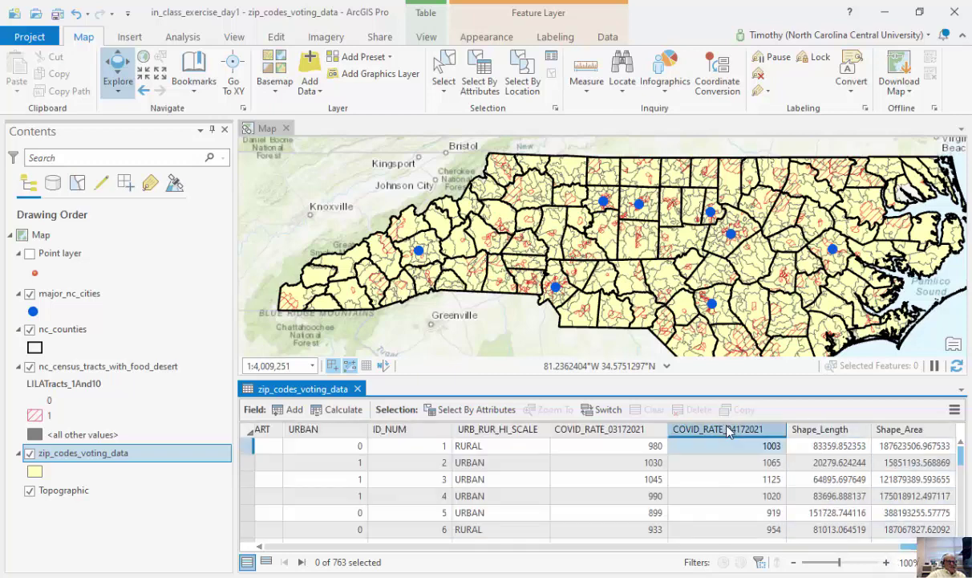
click(772, 205)
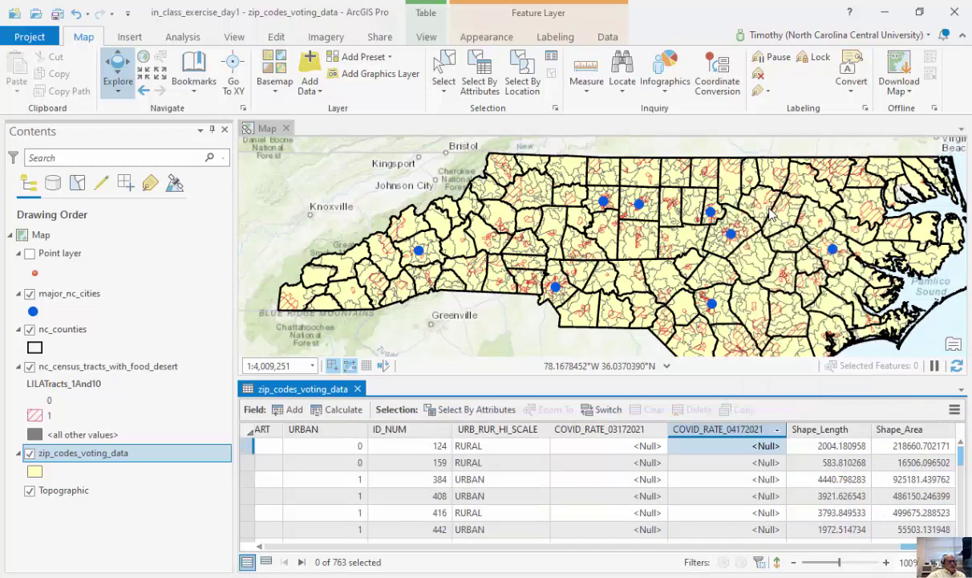
scroll(965, 479, down, 3)
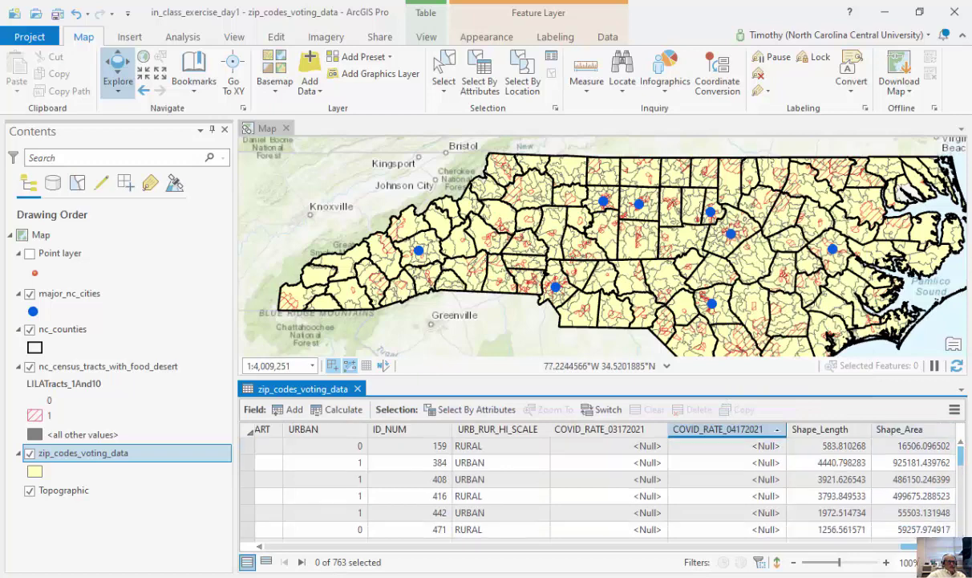
scroll(574, 479, down, 10)
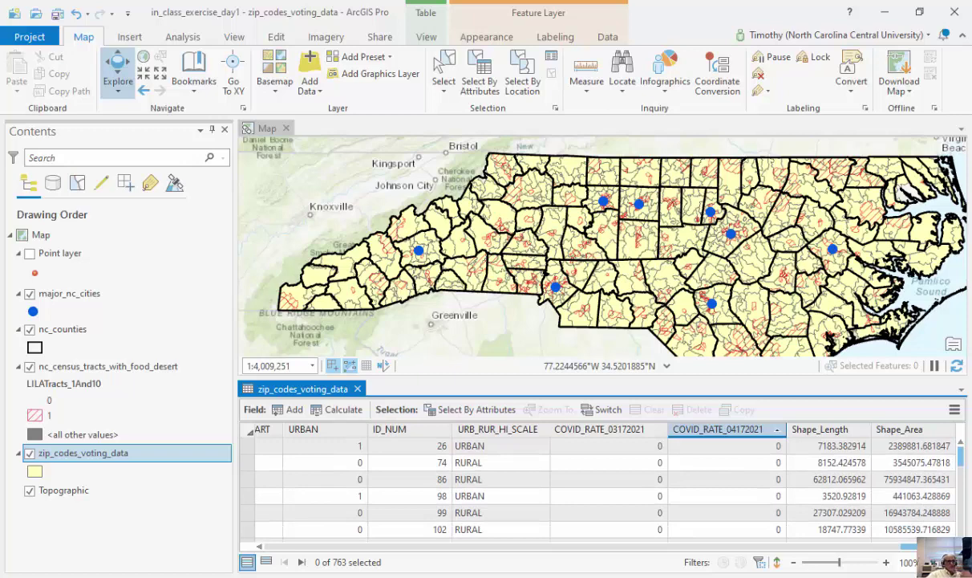
drag(963, 467, 965, 457)
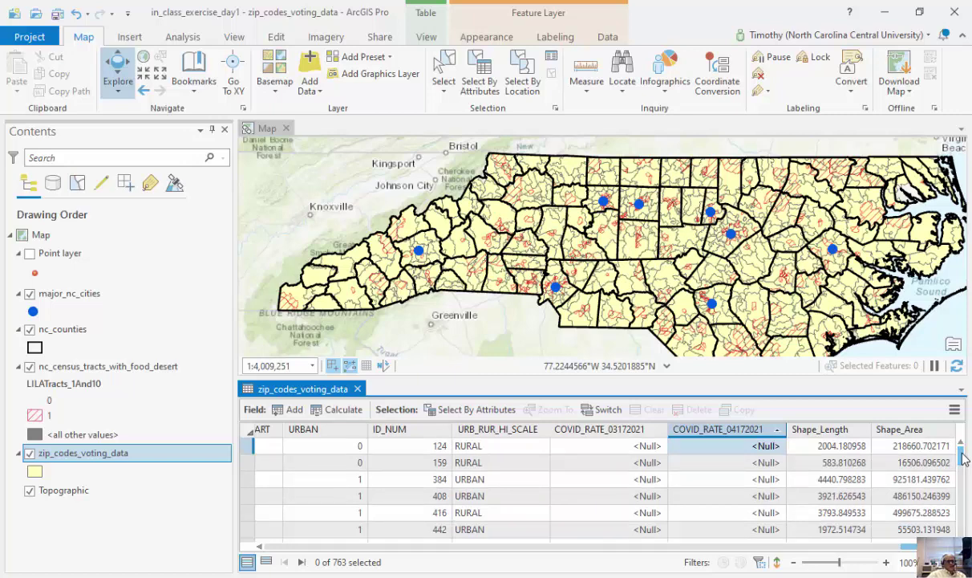
drag(964, 454, 966, 537)
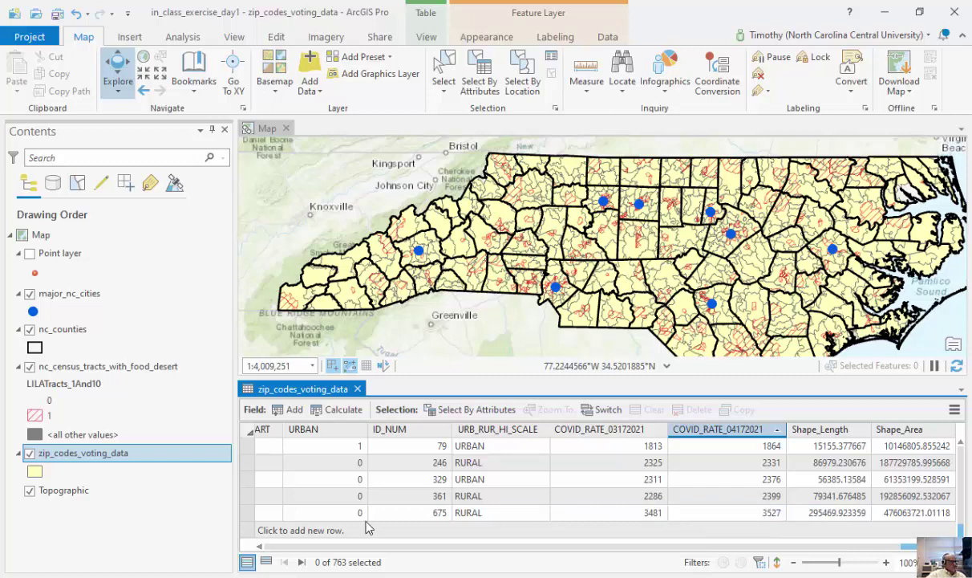
- Select the ID_NUM 675 row, then rectangle-select a block of zip codes east of centre
click(249, 518)
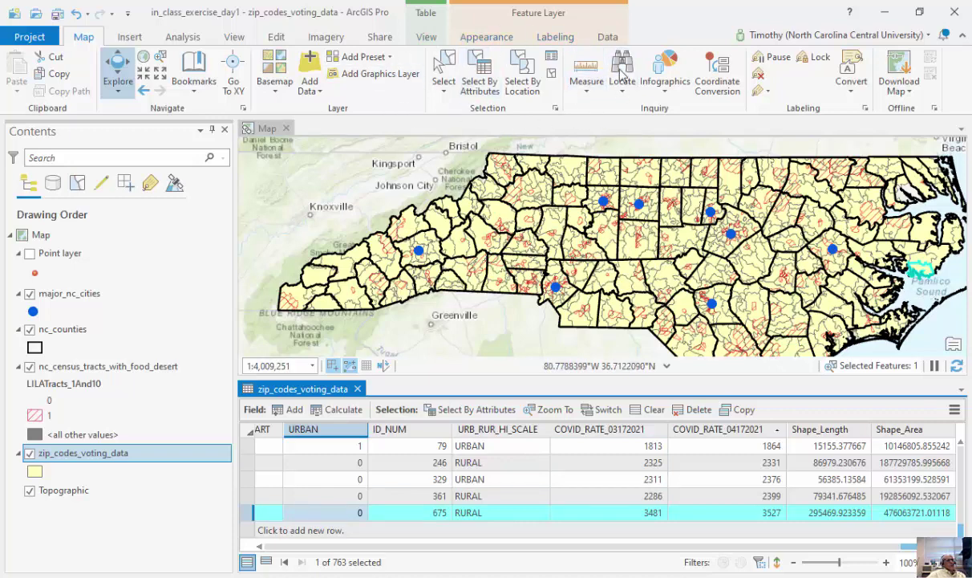
click(444, 70)
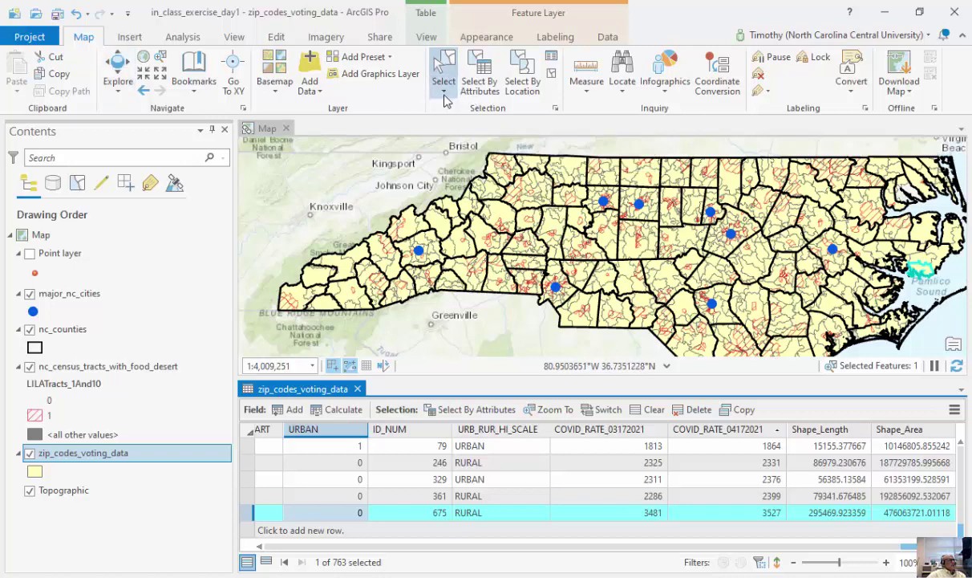
click(445, 95)
click(481, 117)
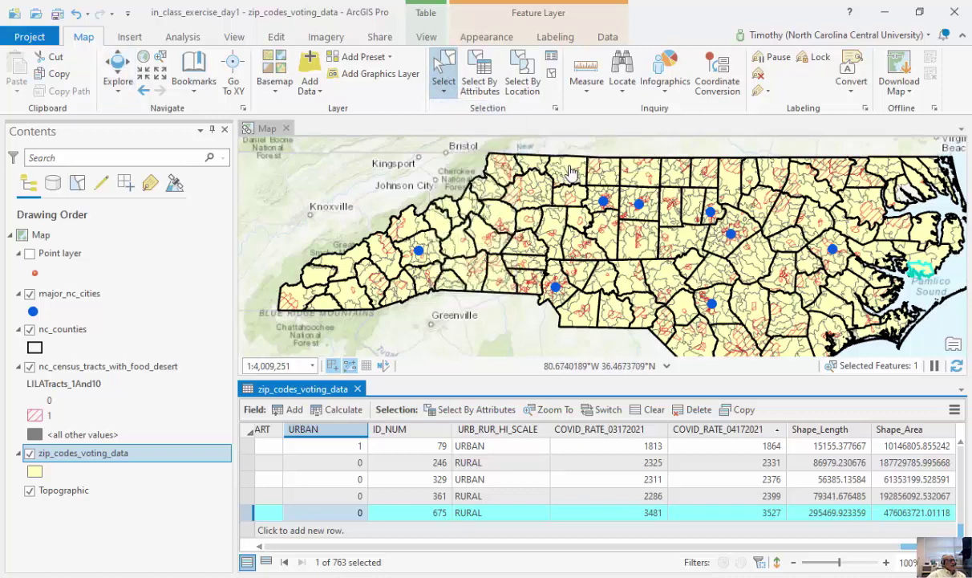
drag(756, 241, 793, 273)
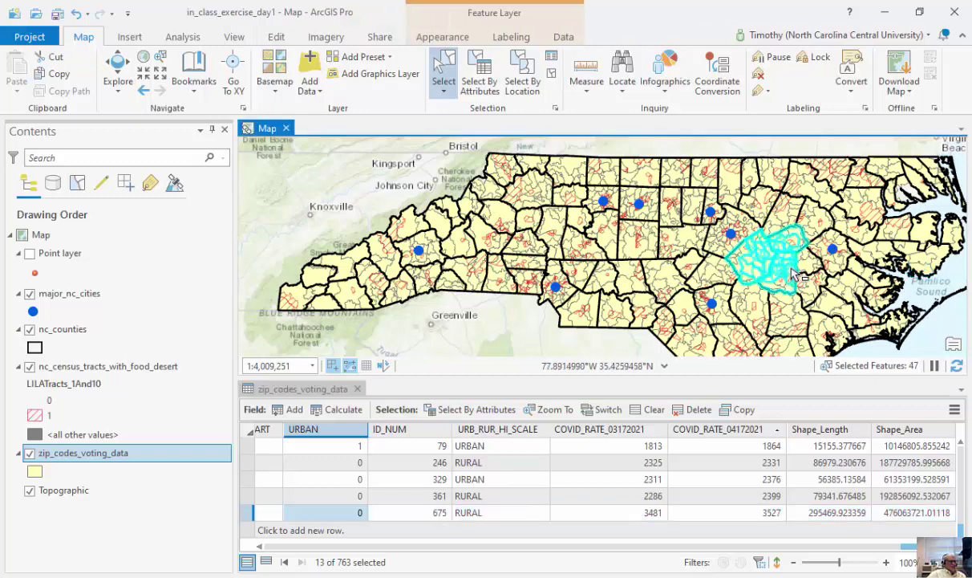
- Show only the selected records, clear the selection, and close the zip-code attribute table
click(267, 563)
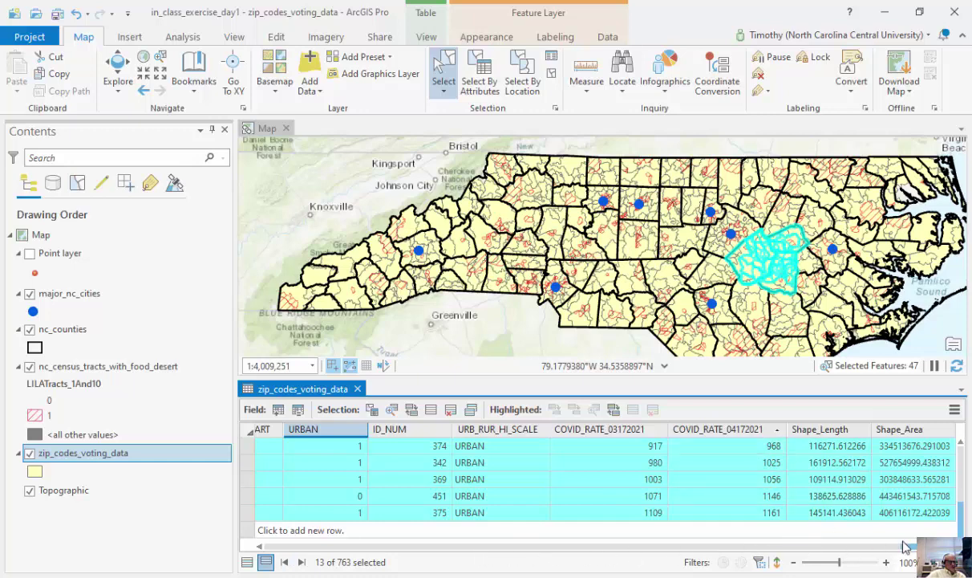
mouse_move(907, 547)
mouse_down()
mouse_move(369, 548)
mouse_move(286, 564)
mouse_move(907, 546)
mouse_up()
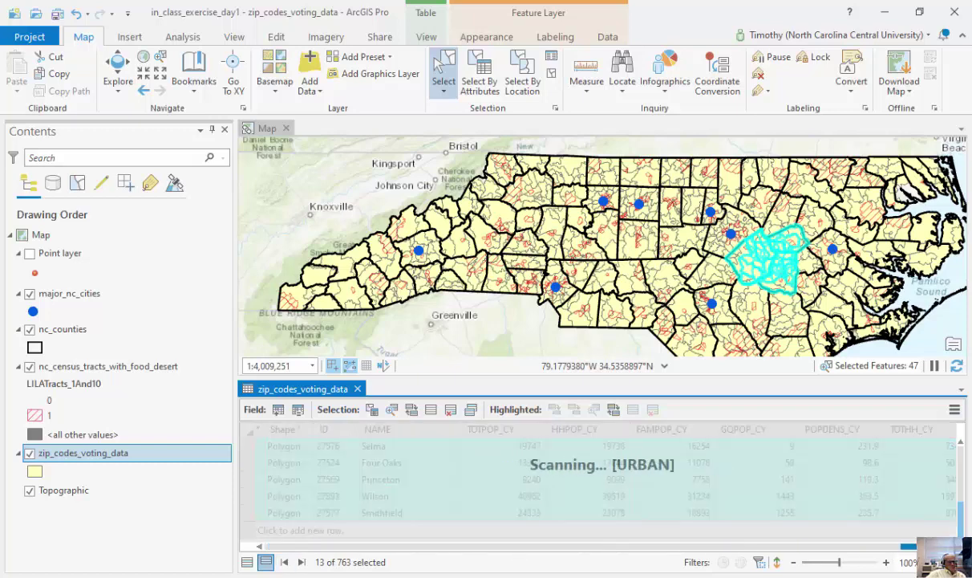
drag(962, 528, 954, 493)
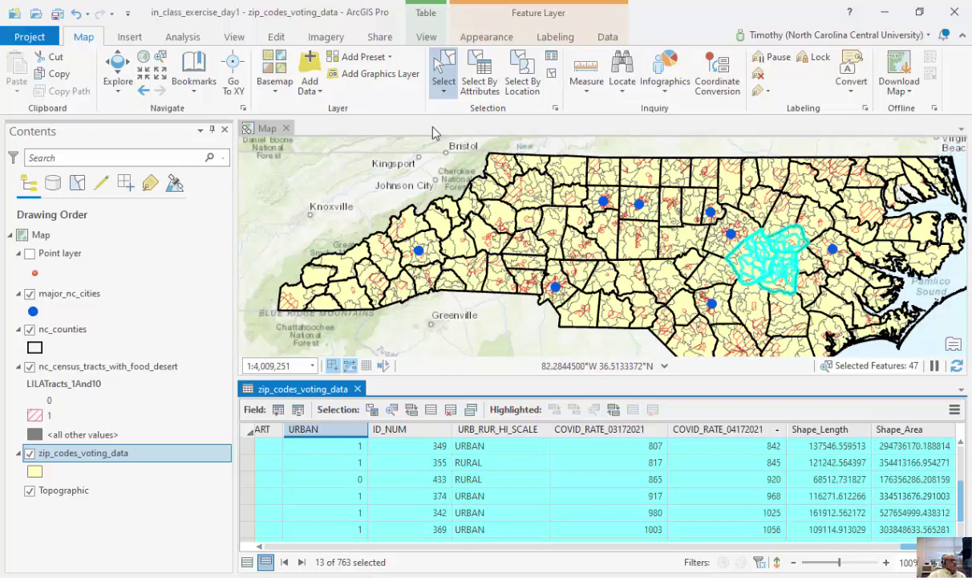
click(551, 73)
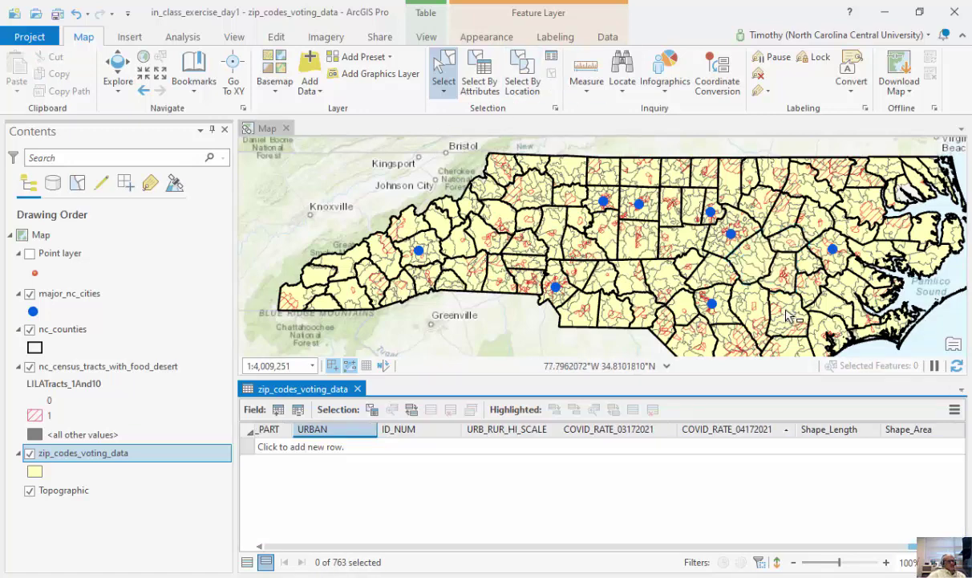
click(358, 389)
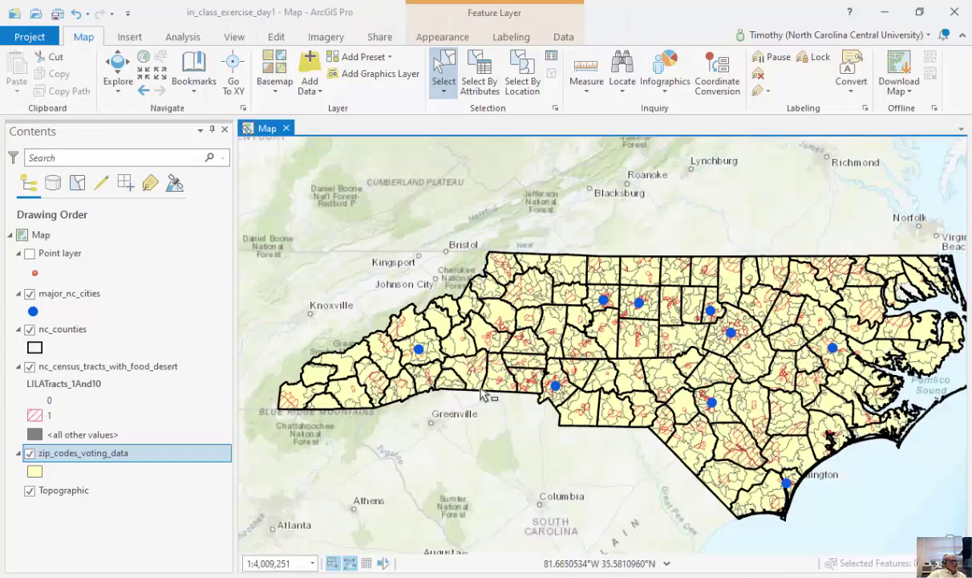
scroll(511, 413, up, 3)
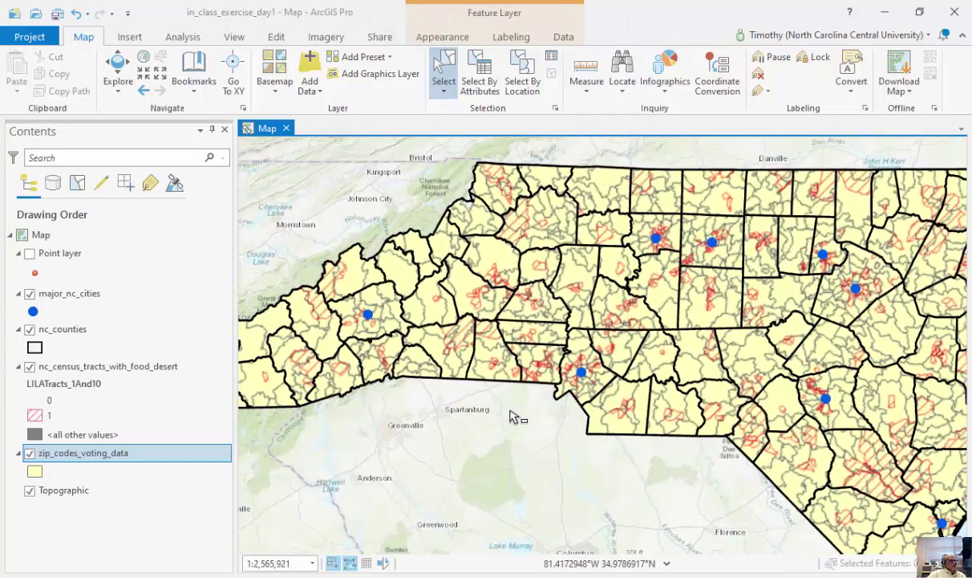
scroll(511, 414, down, 3)
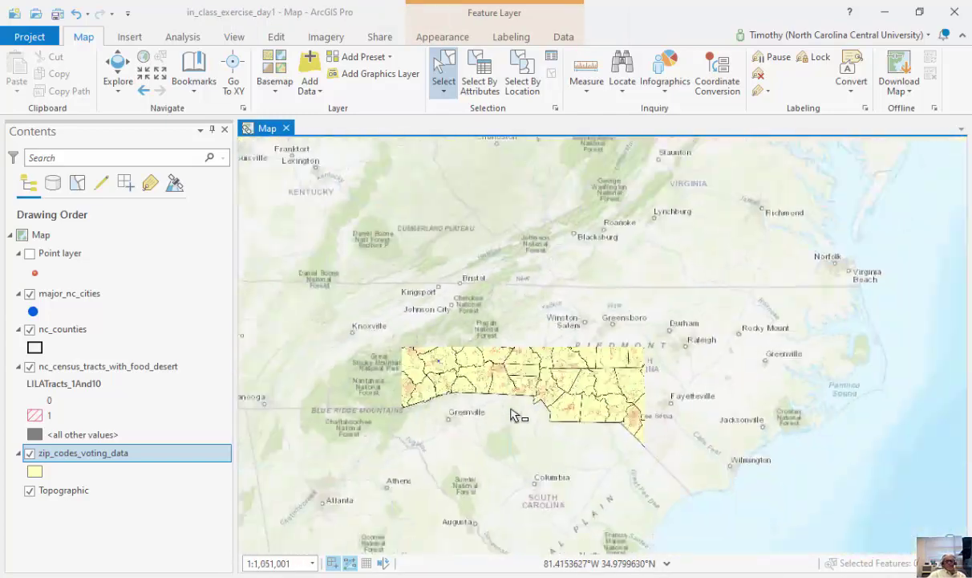
scroll(568, 446, up, 4)
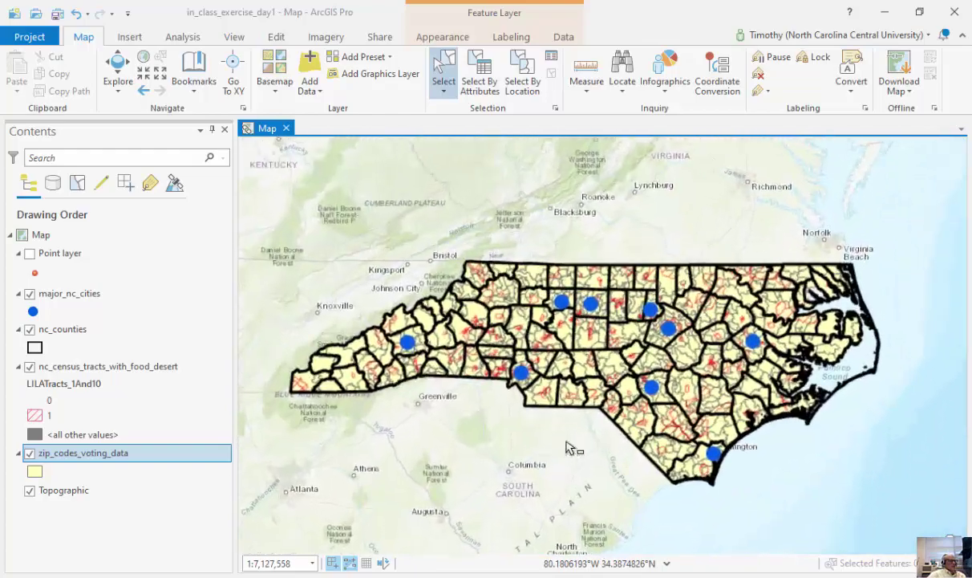
scroll(568, 447, down, 4)
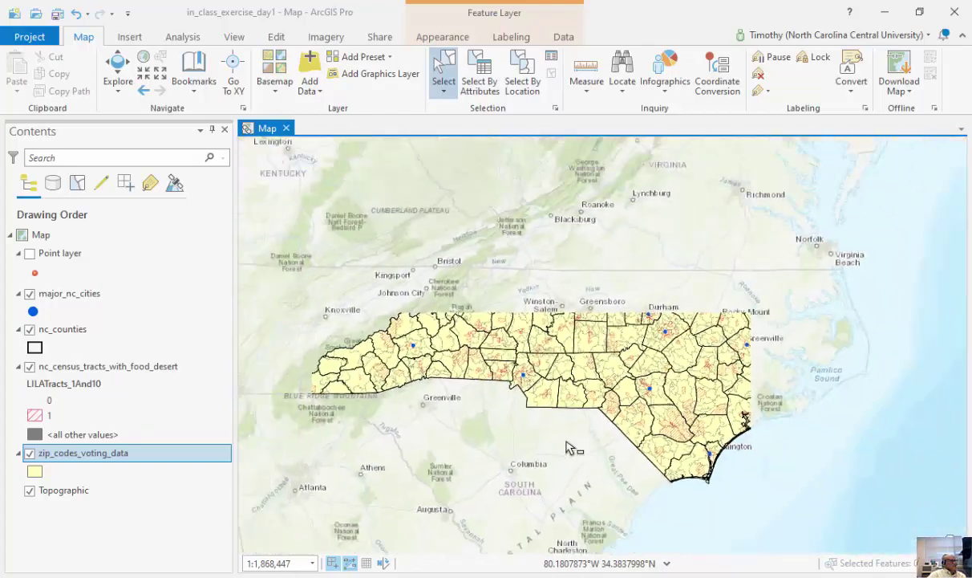
scroll(568, 447, up, 4)
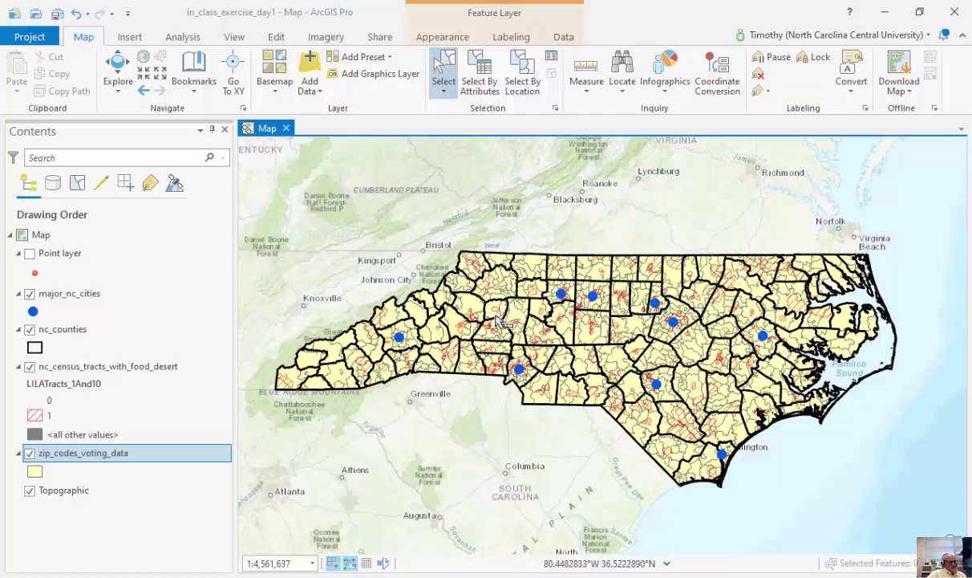
click(668, 563)
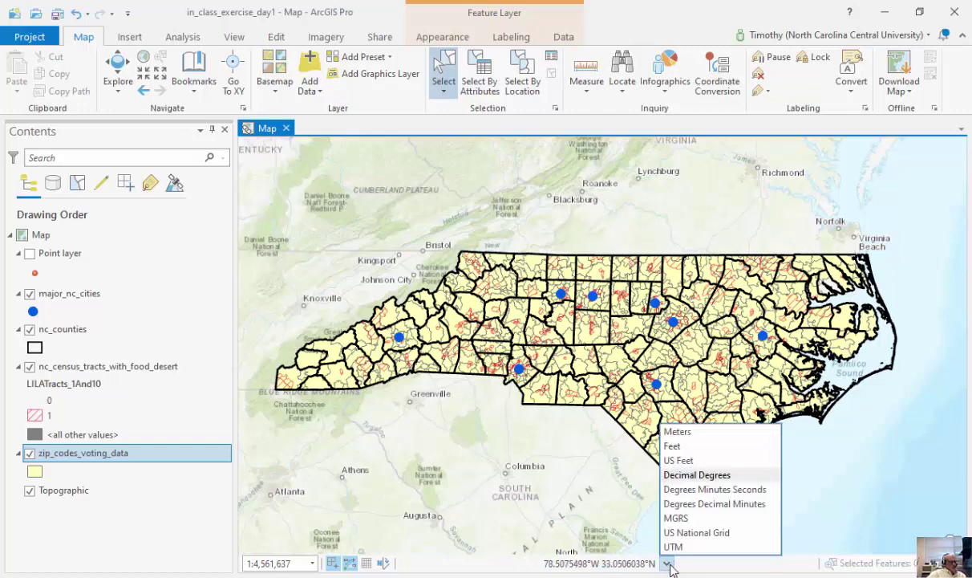
click(713, 491)
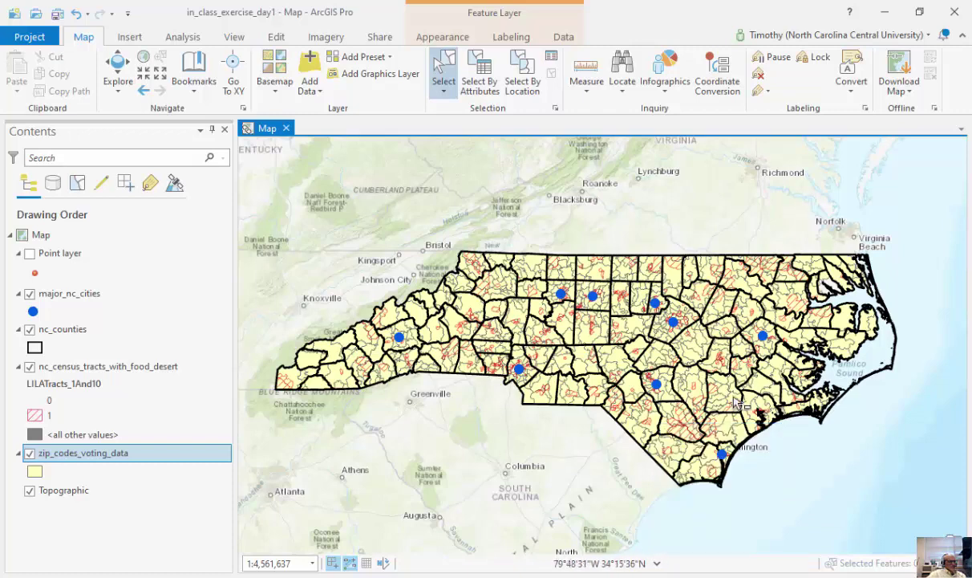
click(650, 563)
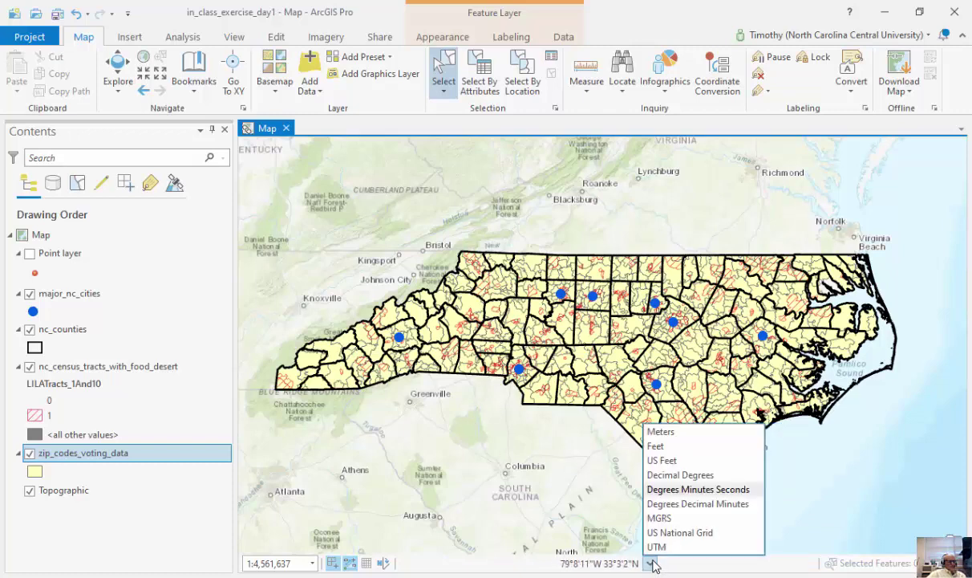
click(639, 516)
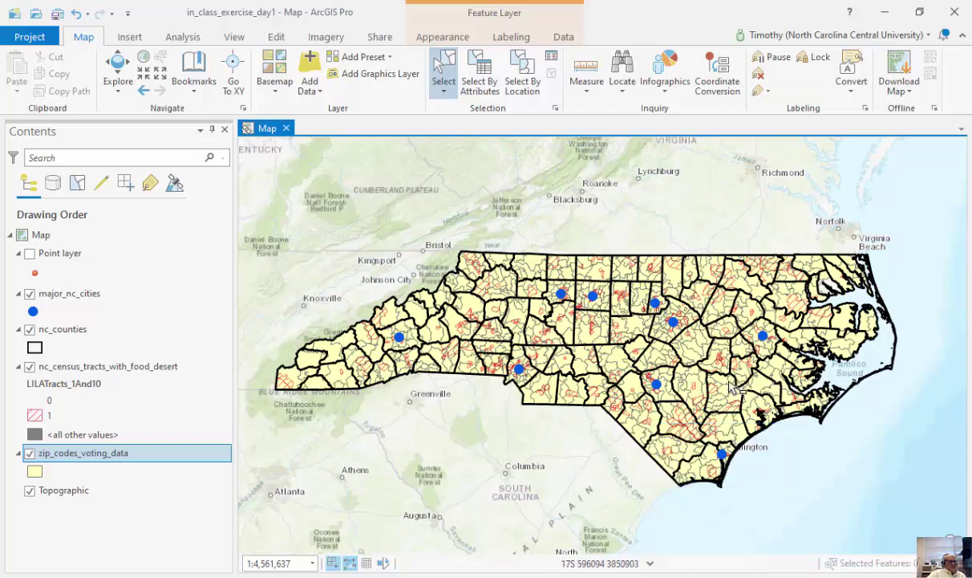
click(650, 563)
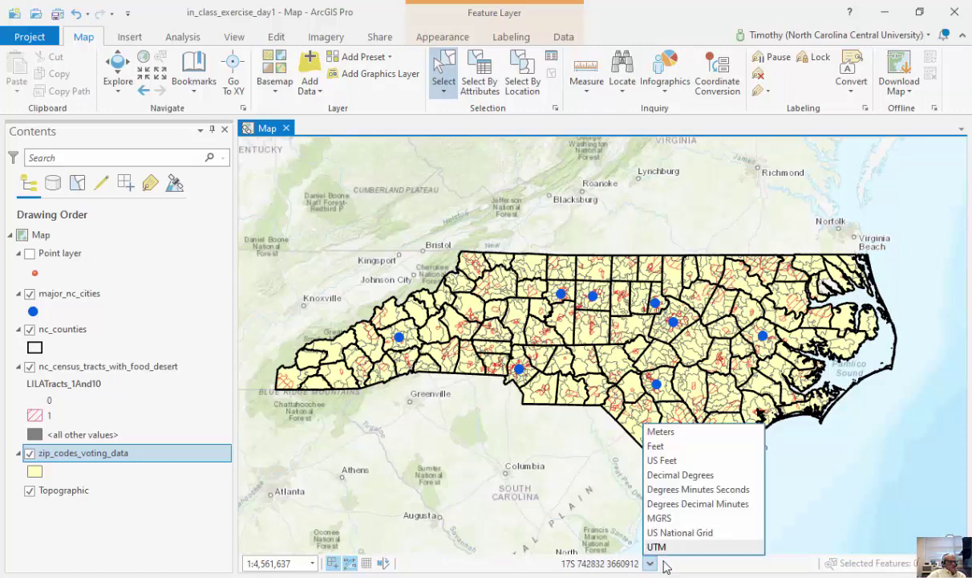
click(696, 446)
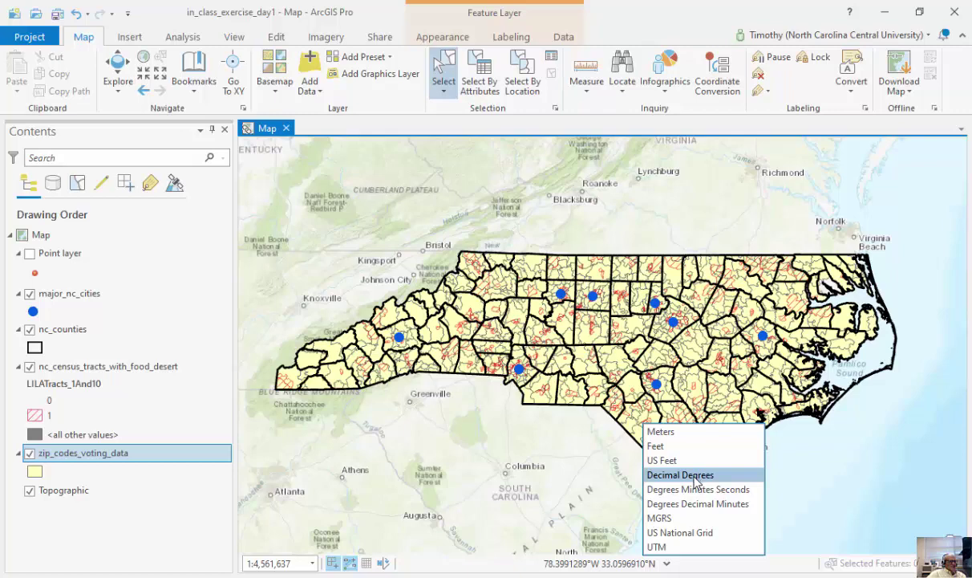
click(695, 475)
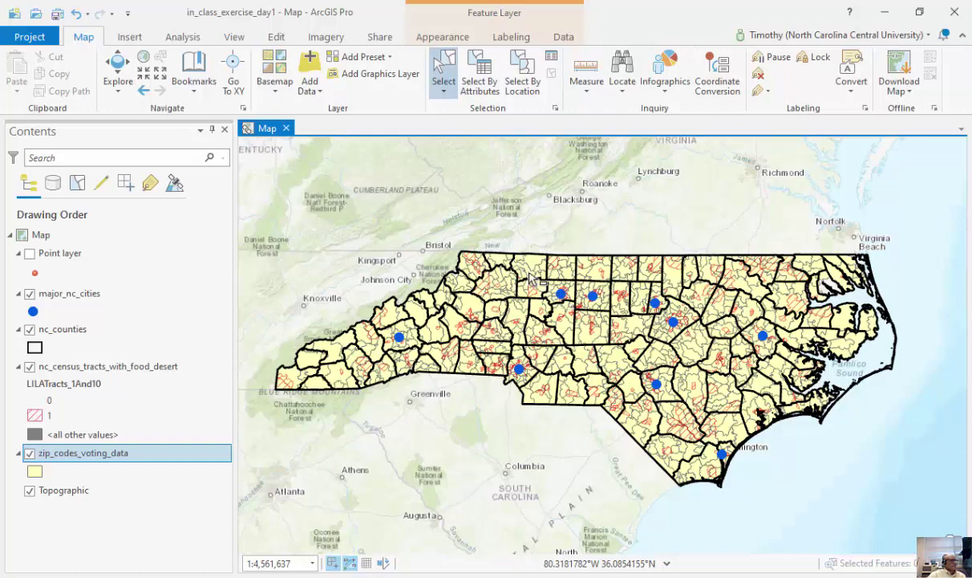
click(117, 71)
drag(527, 294, 603, 297)
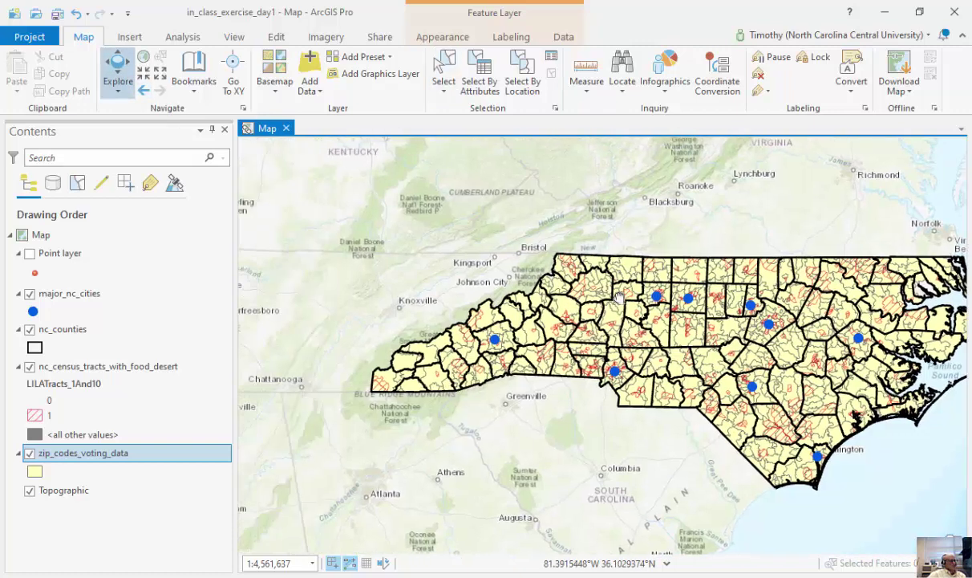
drag(714, 296, 491, 205)
drag(391, 222, 640, 353)
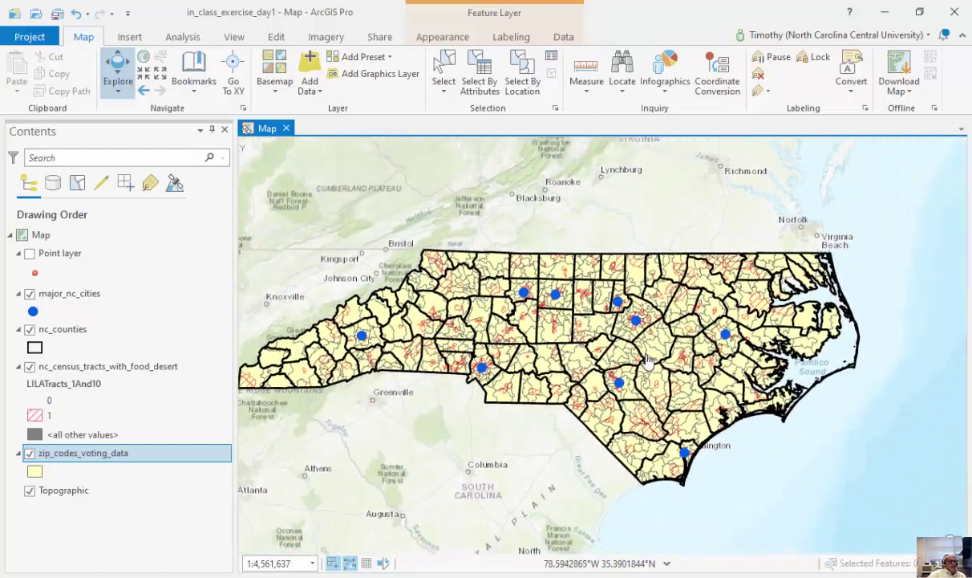
scroll(639, 353, down, 3)
scroll(572, 370, up, 5)
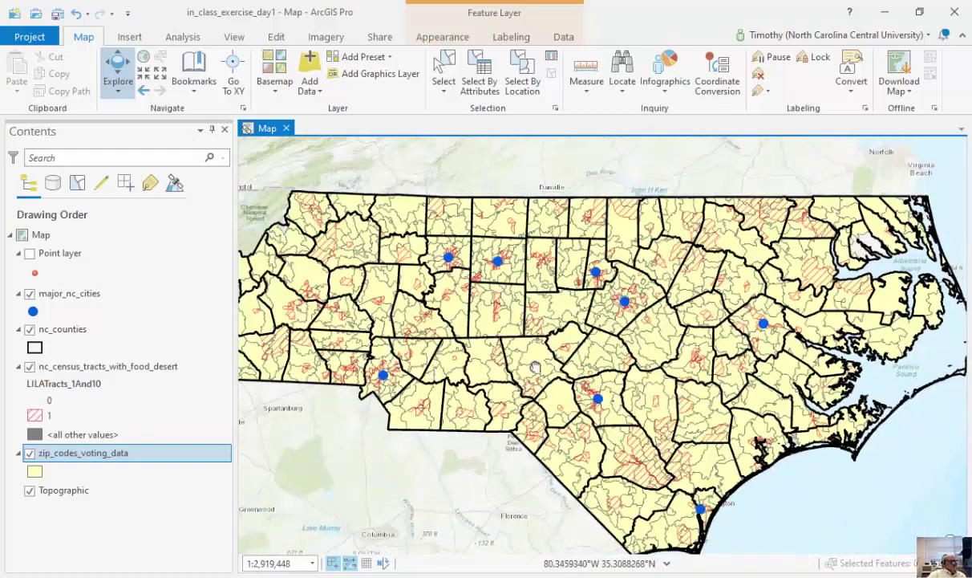
drag(240, 375, 636, 370)
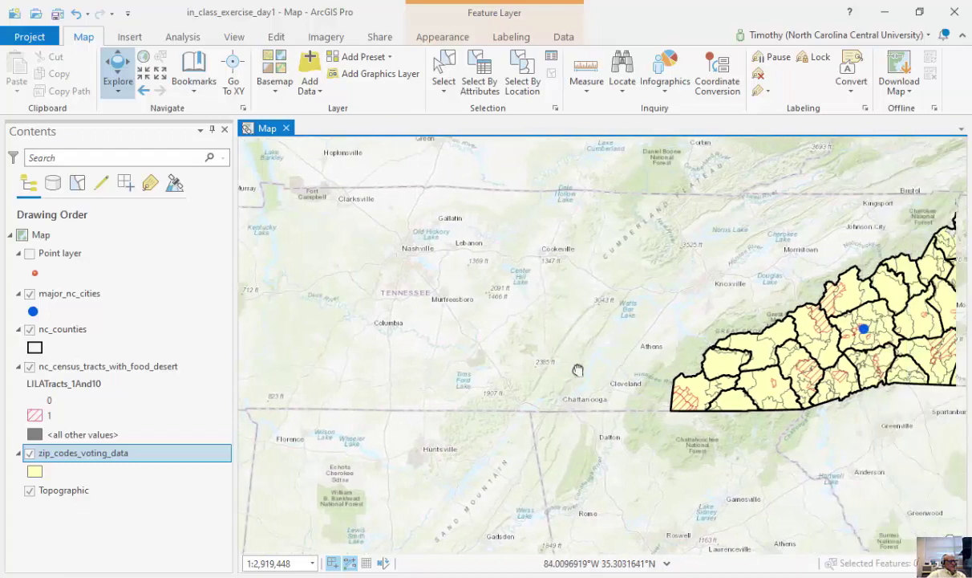
key(comma)
key(comma)
key(comma)
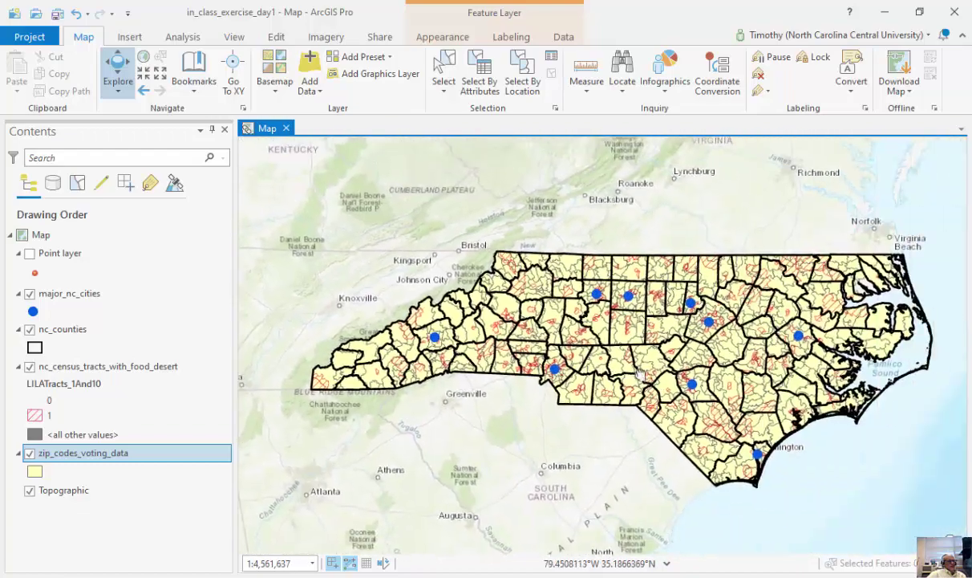
key(comma)
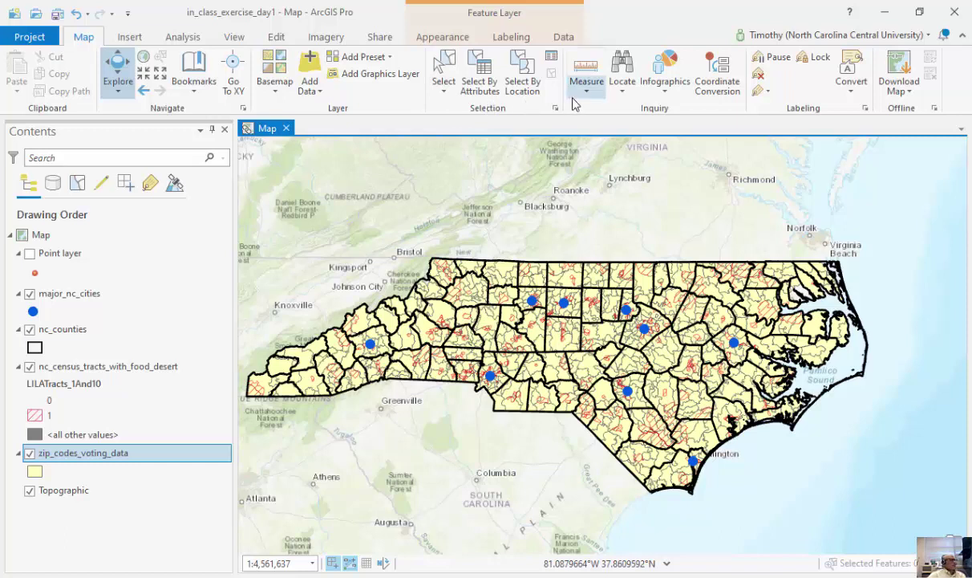
drag(544, 210, 562, 206)
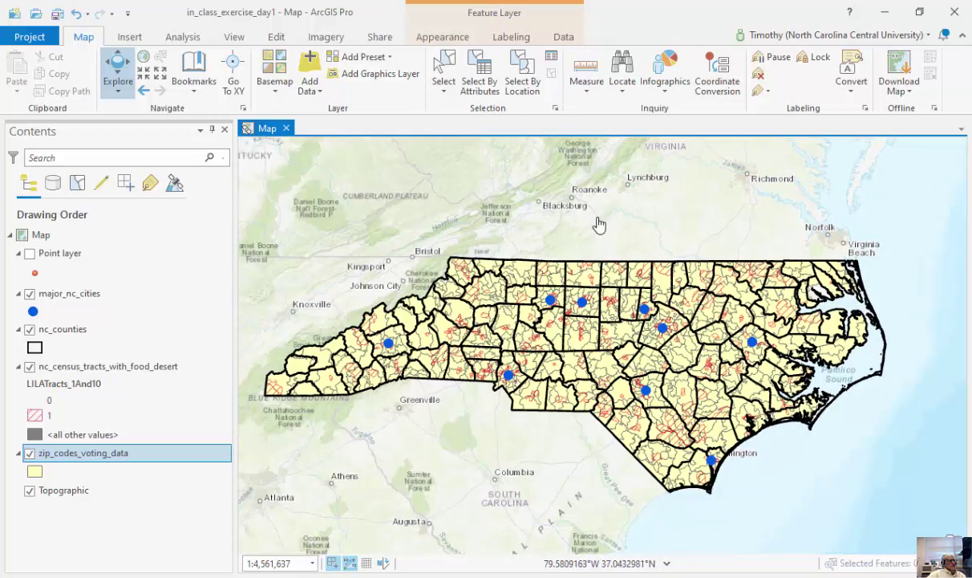
click(584, 90)
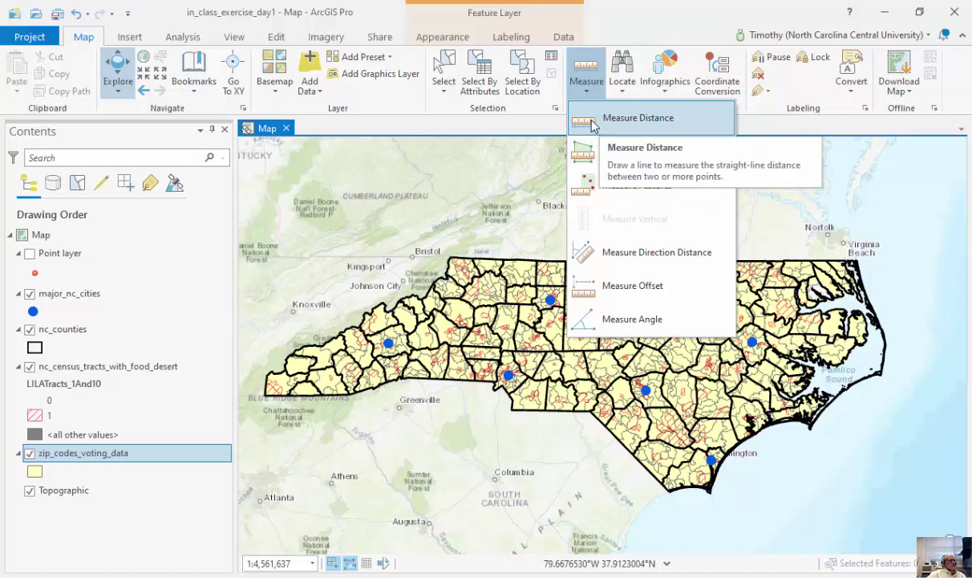
click(592, 126)
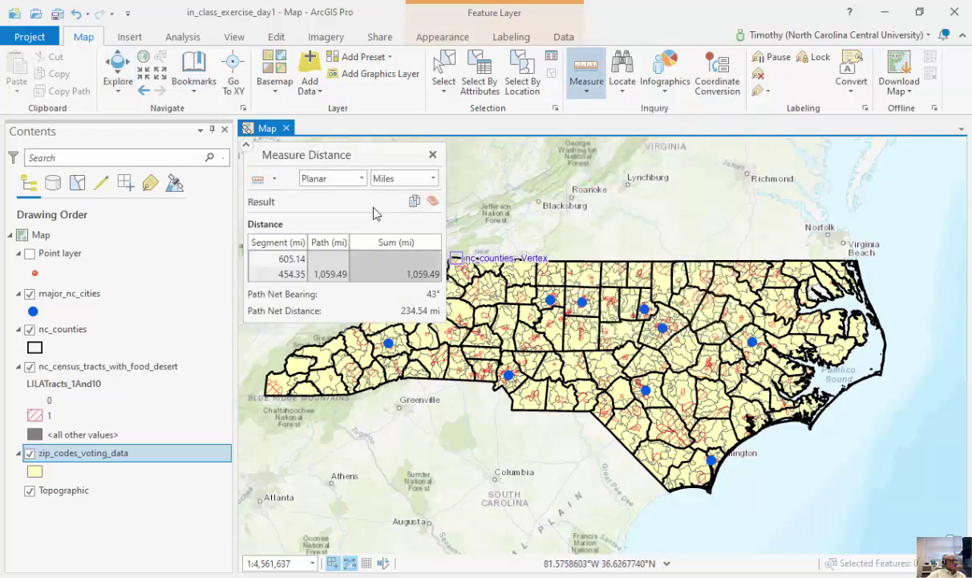
click(407, 178)
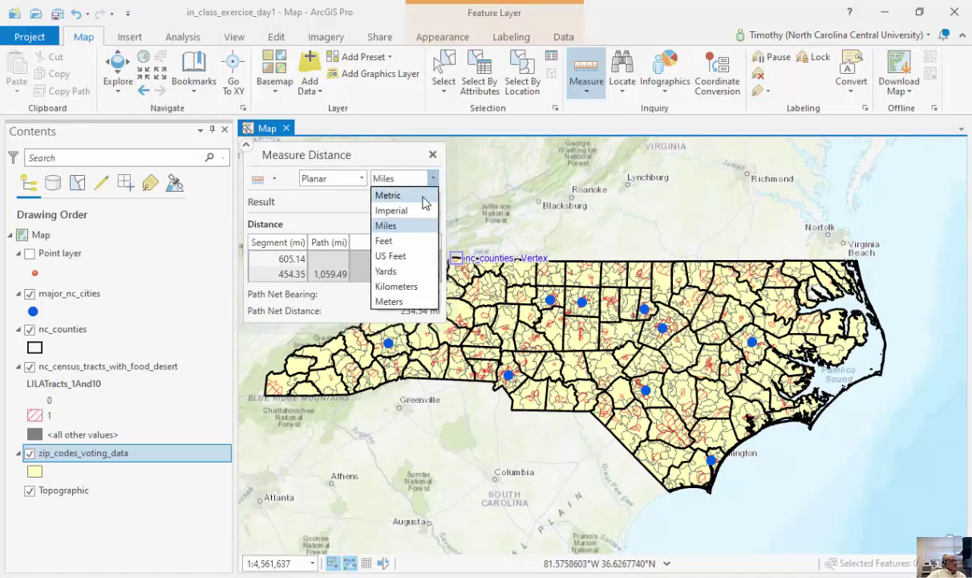
click(402, 159)
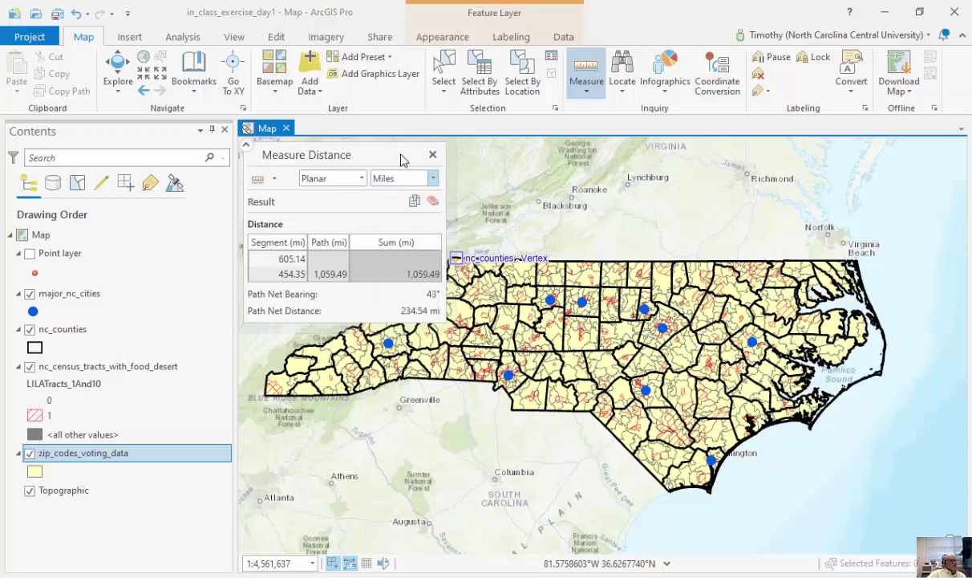
click(264, 388)
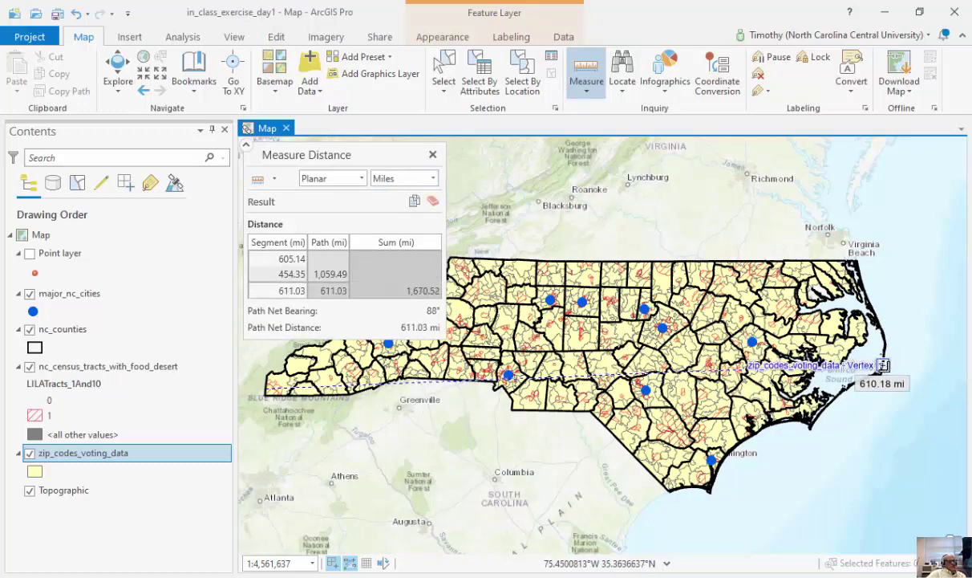
click(883, 365)
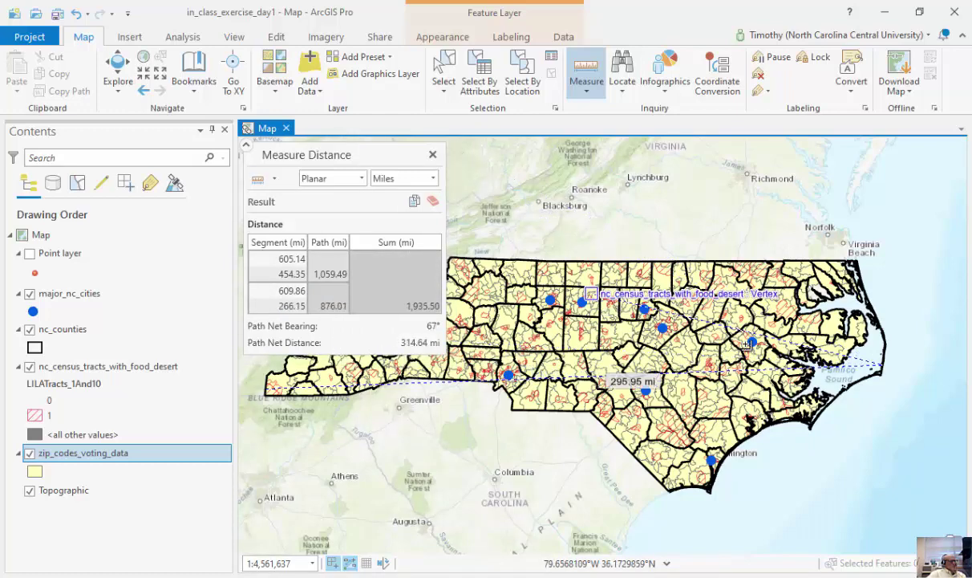
click(432, 154)
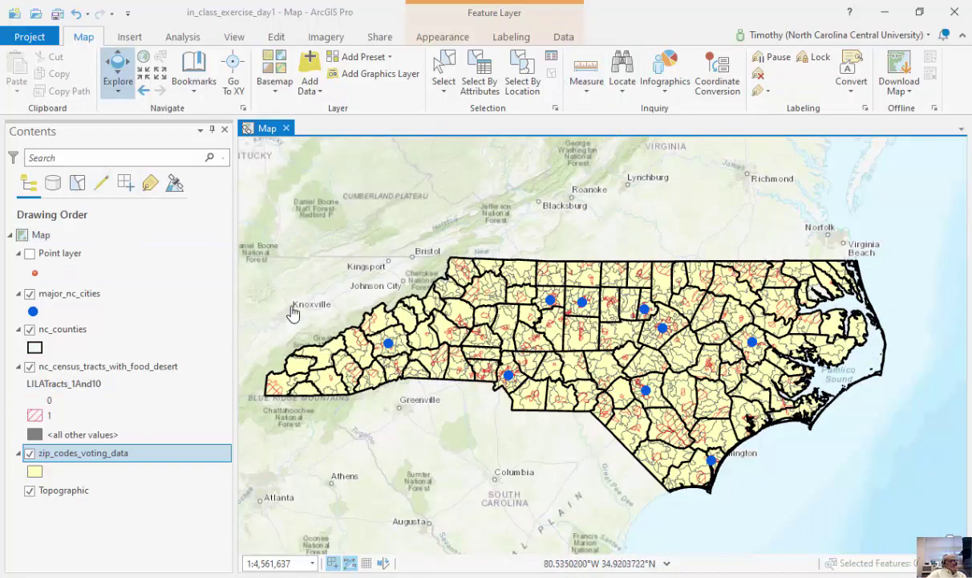
- Turn on Point layer and review its 8 landmark records in the attribute table before closing it
click(29, 255)
right_click(51, 254)
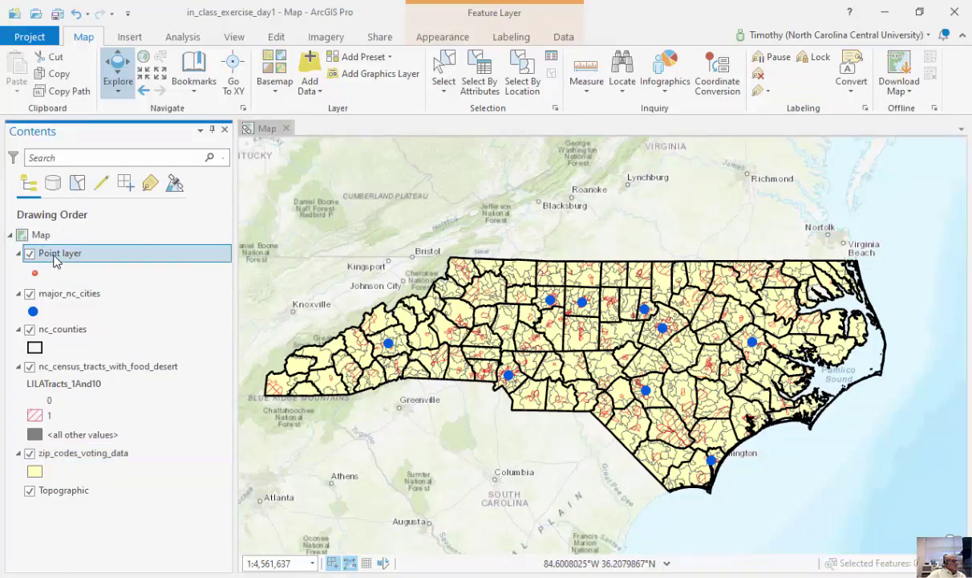
click(111, 163)
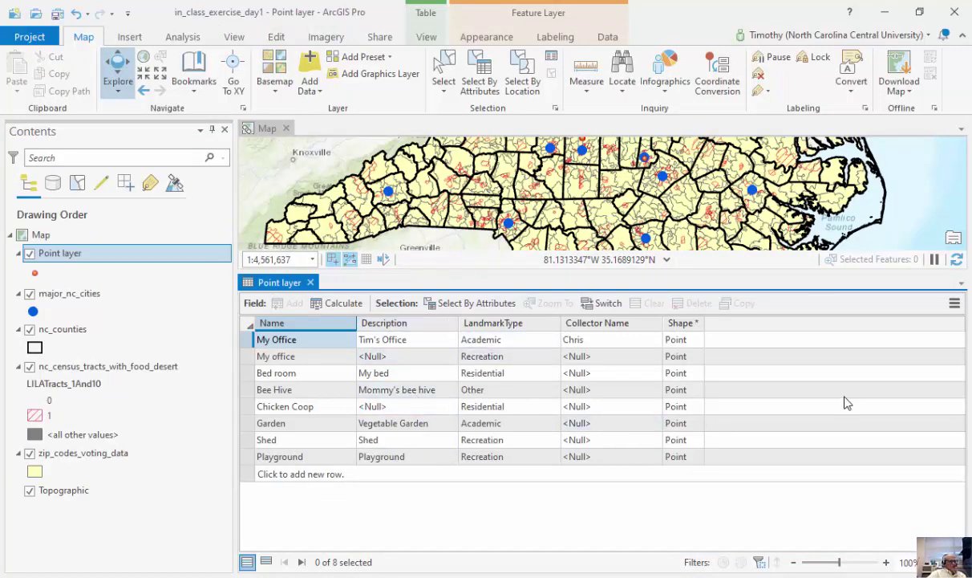
click(310, 282)
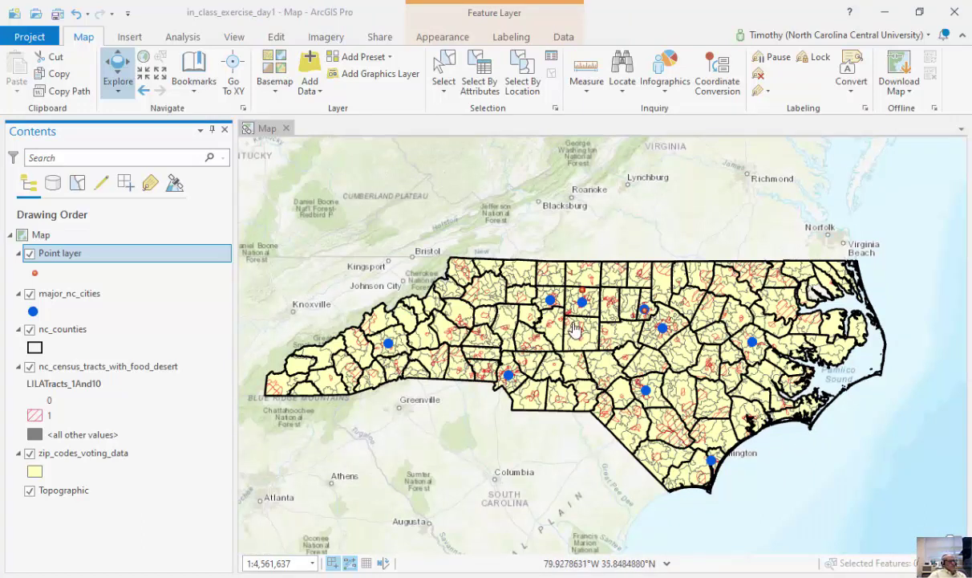
- Hide the Point layer, zoom into western North Carolina, and bring up the nc_counties layer's options
click(33, 254)
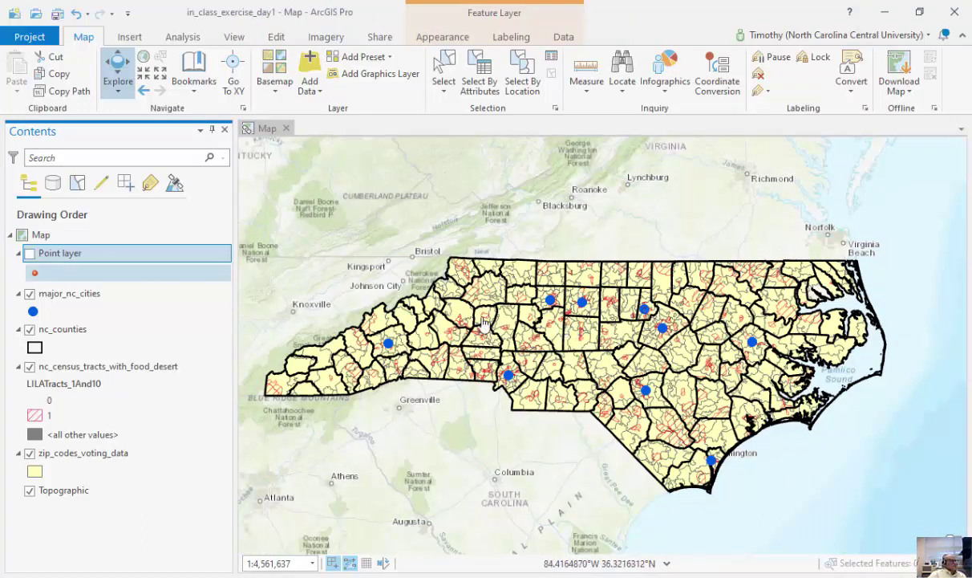
scroll(559, 347, up, 2)
drag(462, 345, 650, 353)
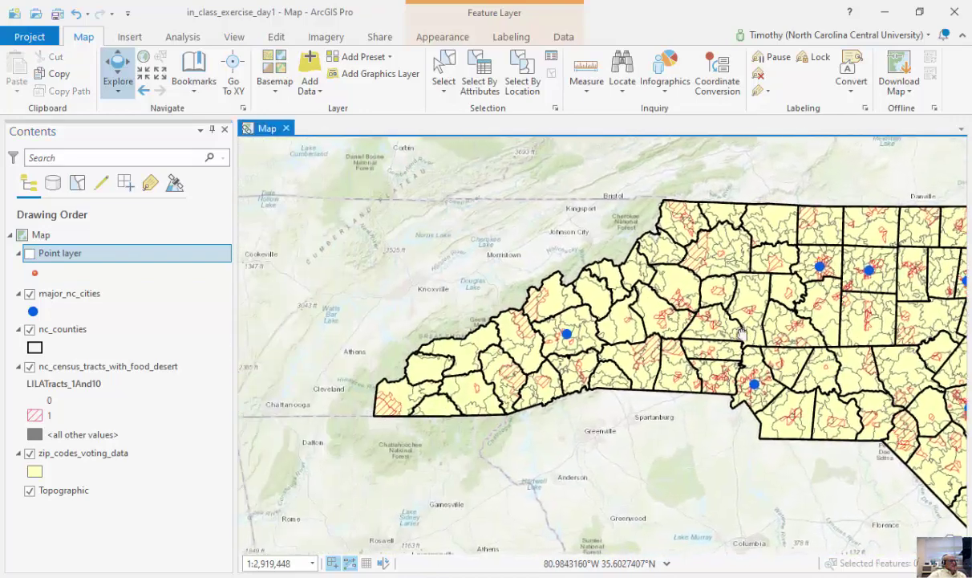
mouse_move(882, 370)
mouse_down()
mouse_move(728, 377)
mouse_move(878, 370)
mouse_up()
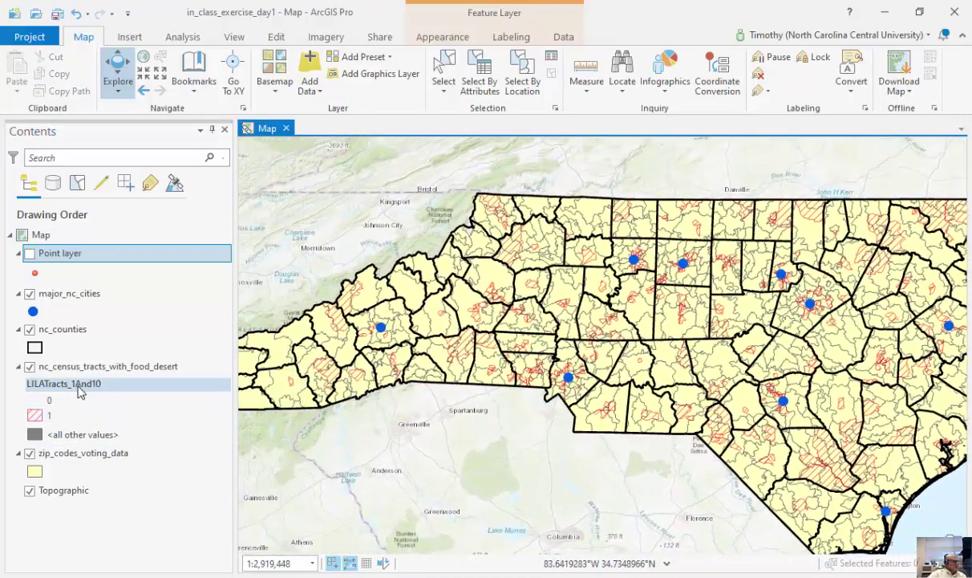
right_click(65, 330)
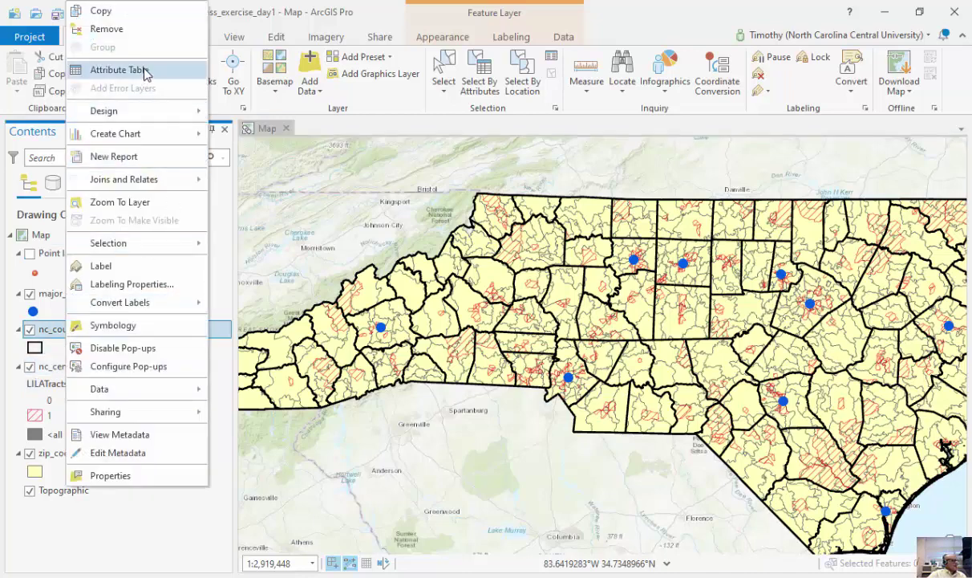
- Browse the age and household fields of the 100 nc_counties records, then close the table and zoom out
click(138, 70)
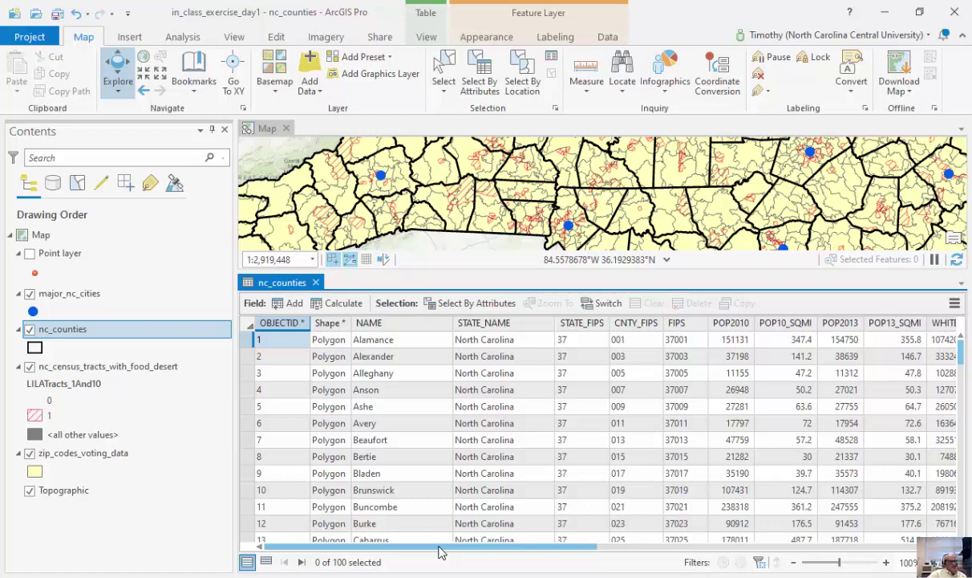
drag(439, 552, 554, 474)
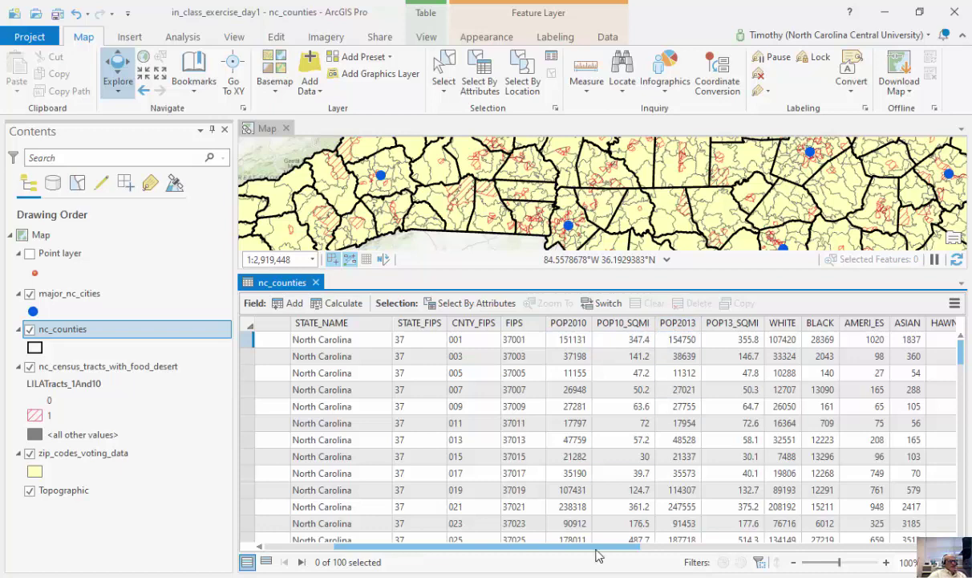
drag(627, 550, 911, 552)
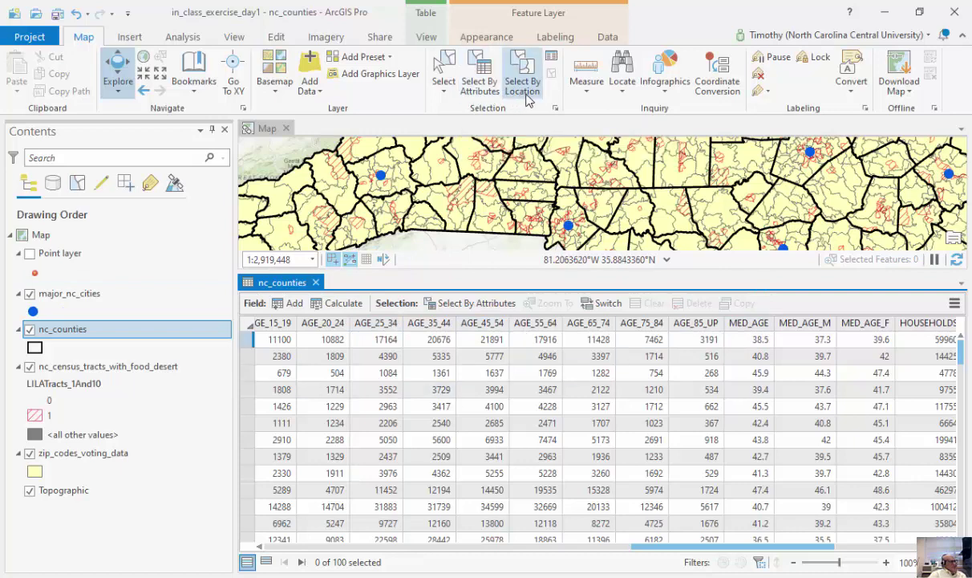
click(315, 283)
scroll(597, 421, down, 2)
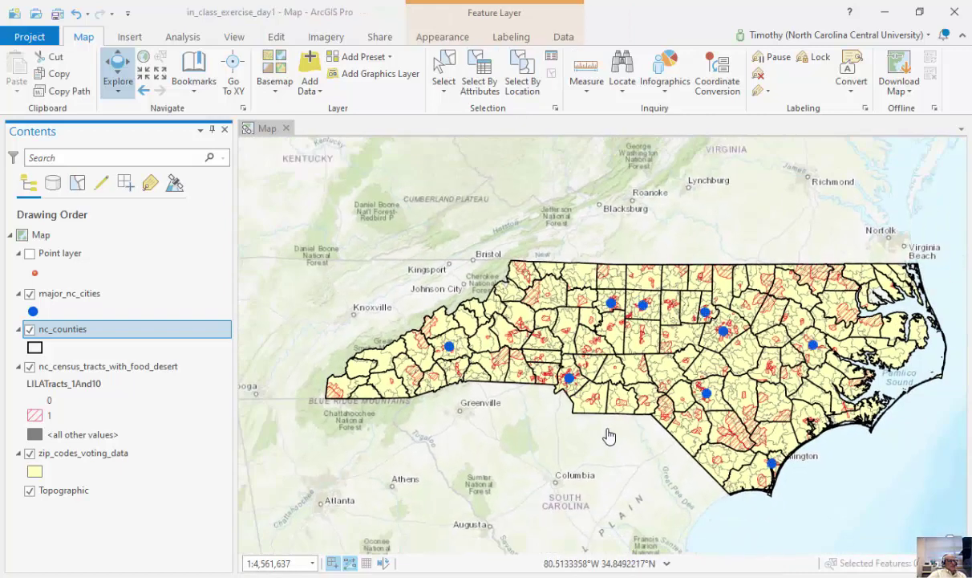